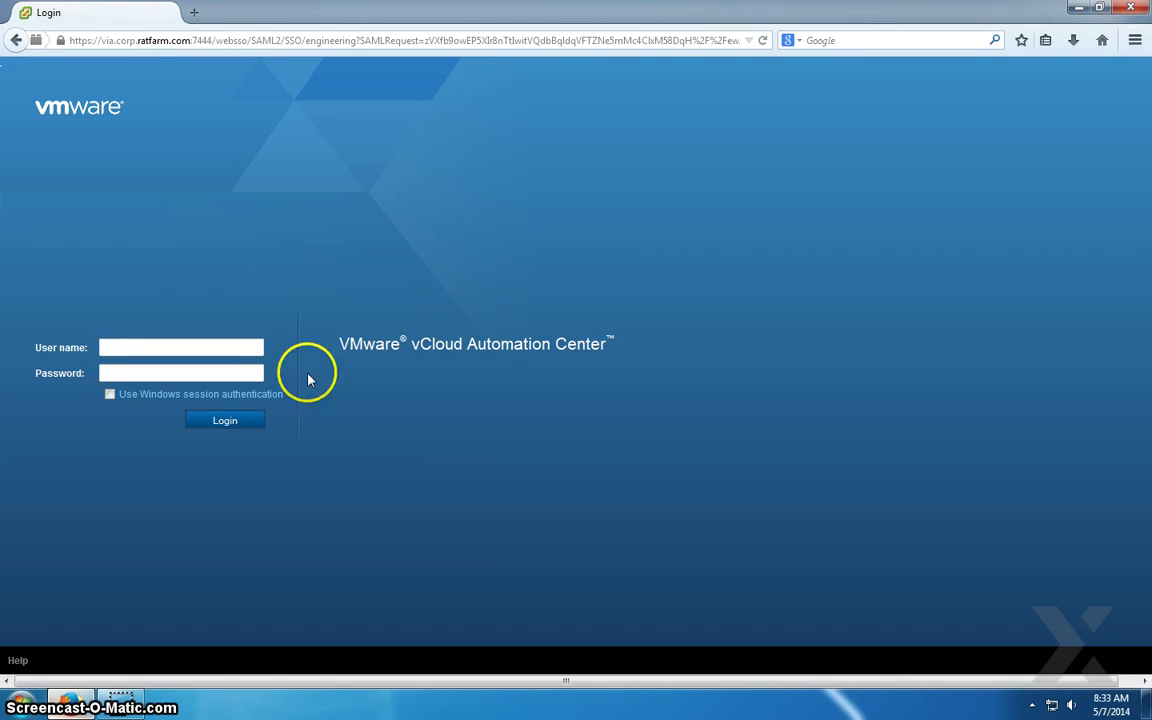
Step: Log in by entering the administrator account's user name and password, correcting a typo
click(252, 345)
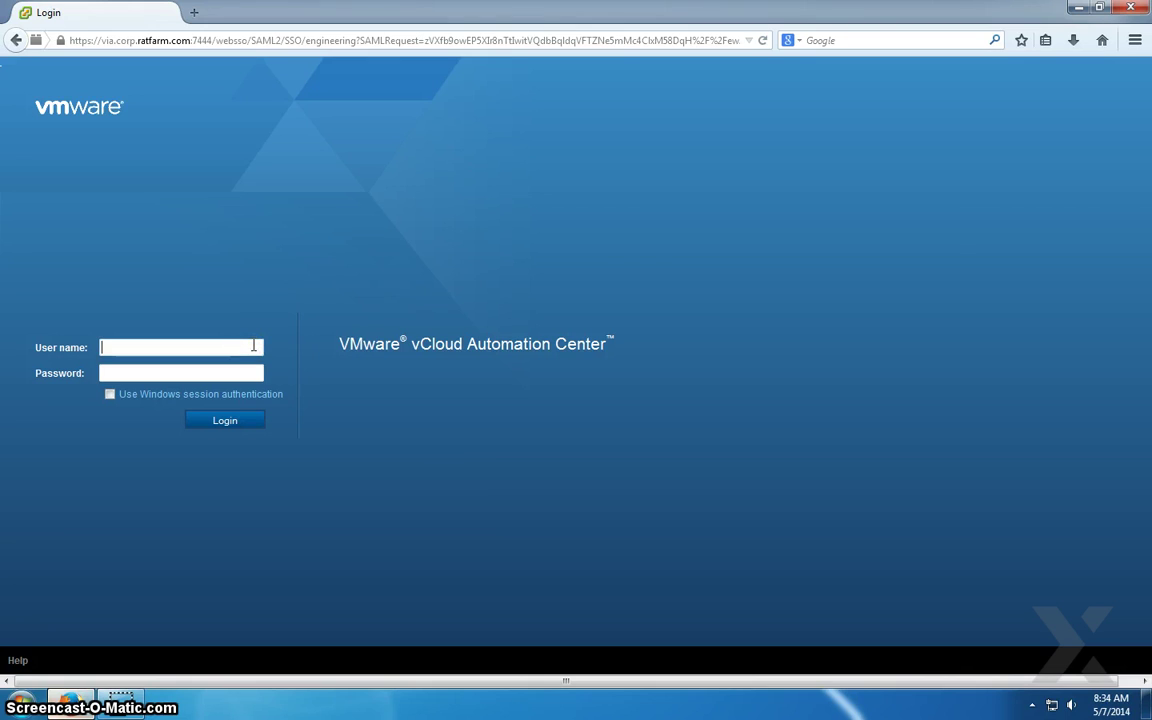
text(adminis)
key(BackSpace)
key(BackSpace)
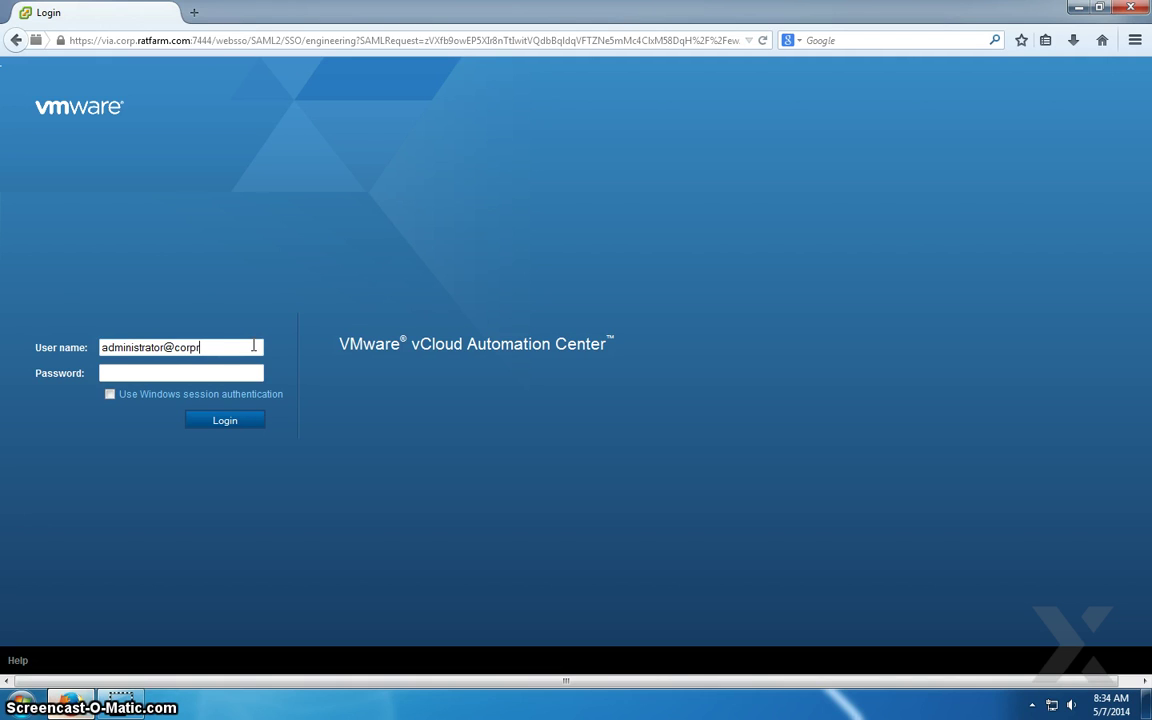
text(p.ratfarm.com)
key(Tab)
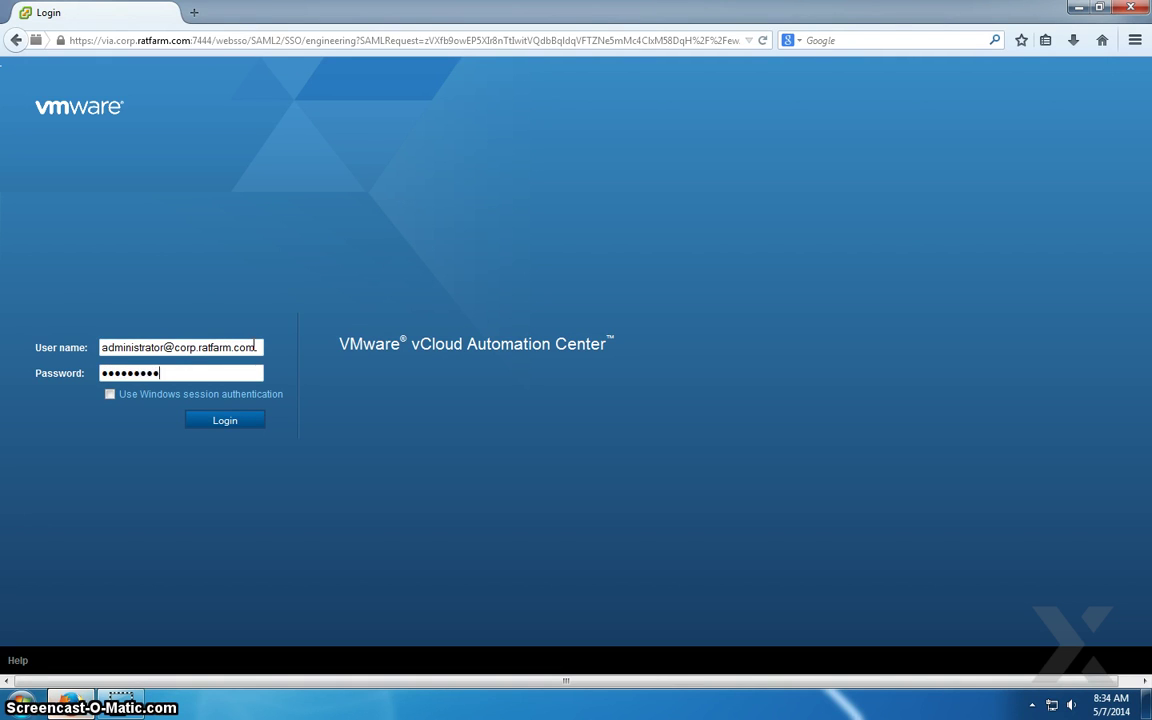
text(1)
key(Return)
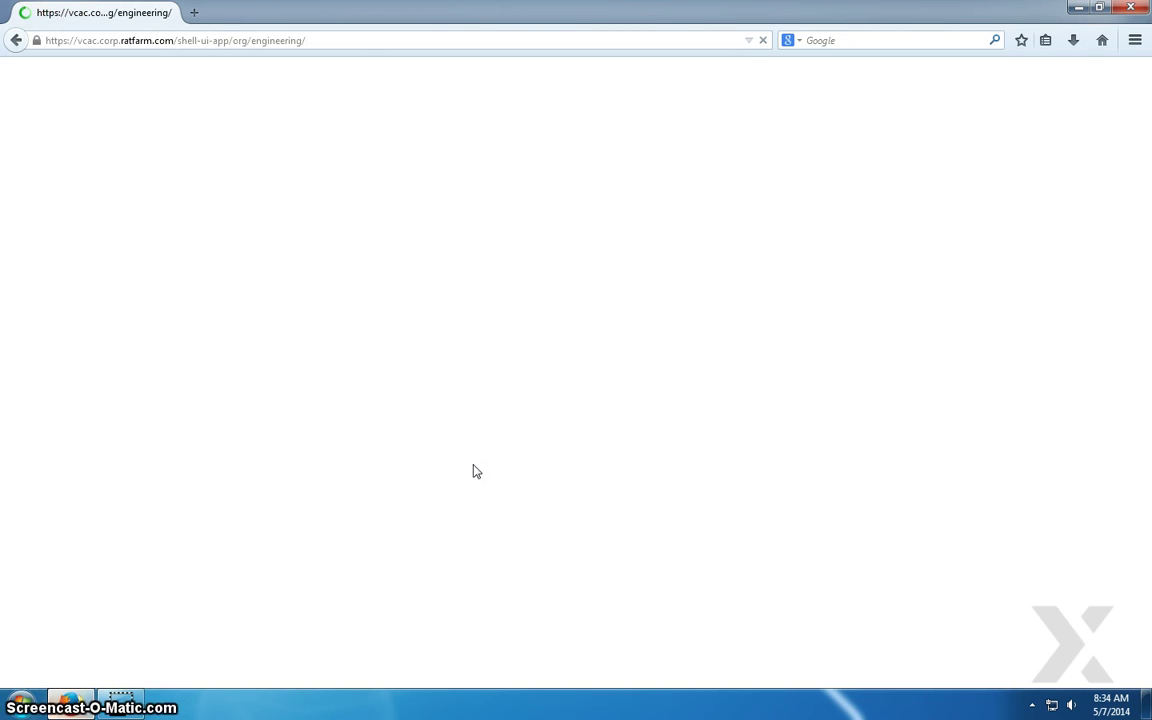
Step: Go to Infrastructure > Reservations to list vCenter (Private) and vCHS (Hybrid)
click(476, 310)
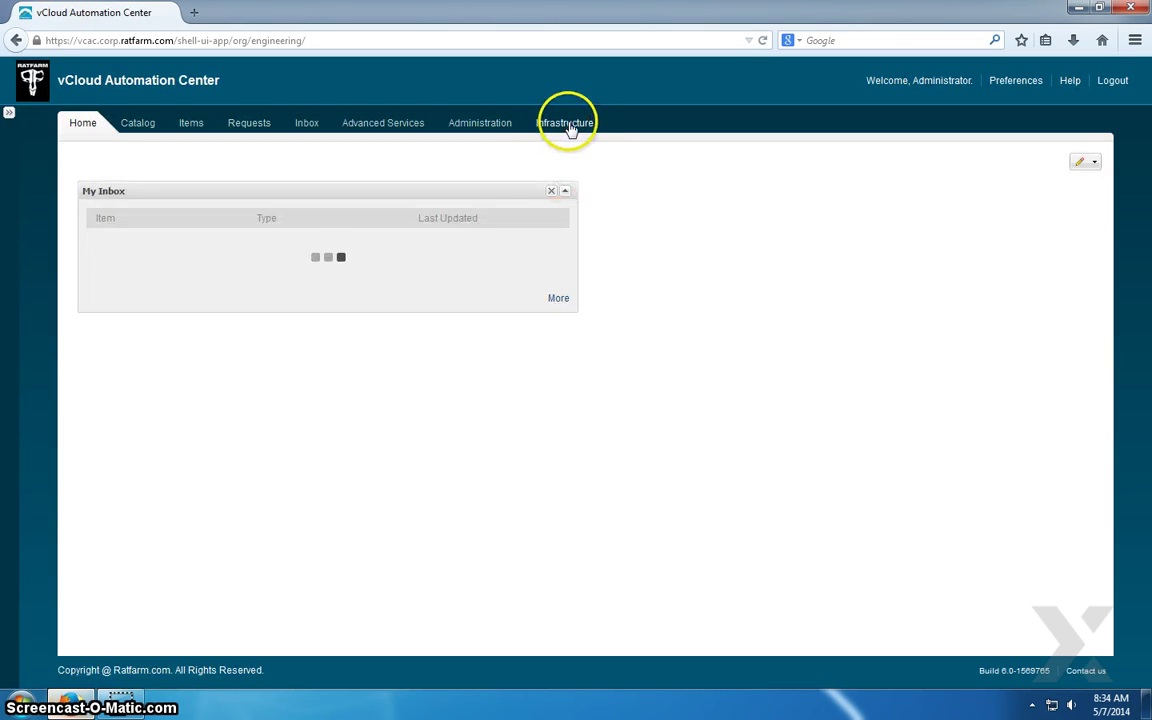
click(570, 126)
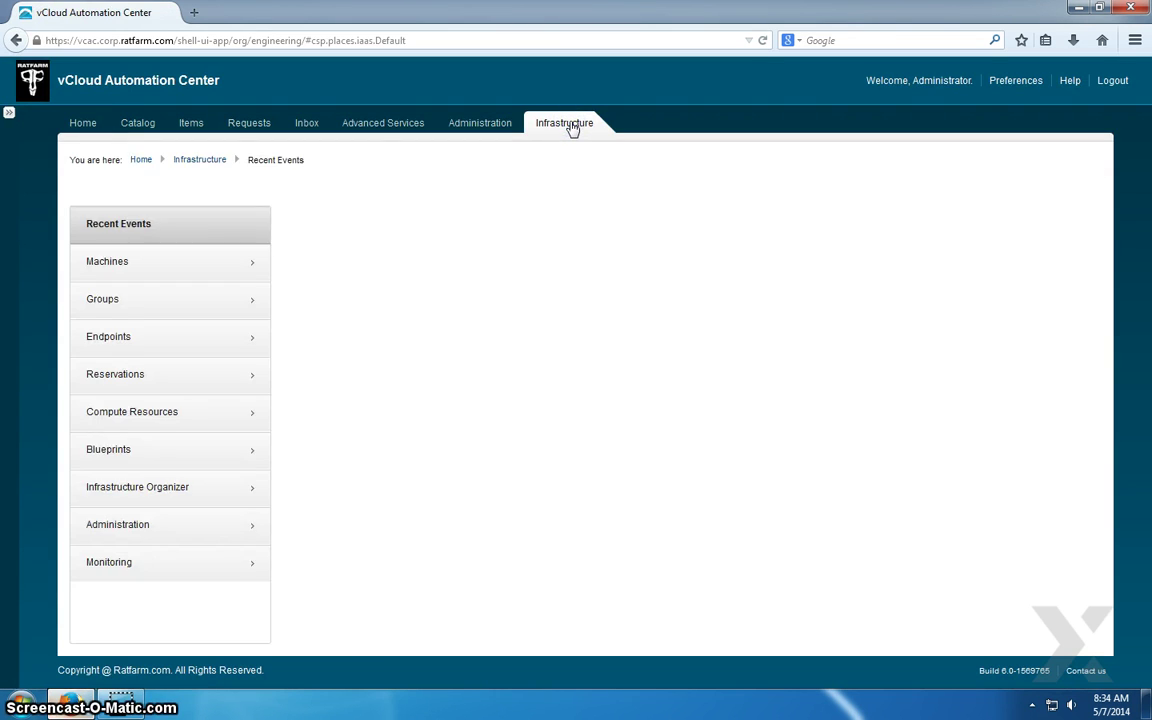
click(121, 378)
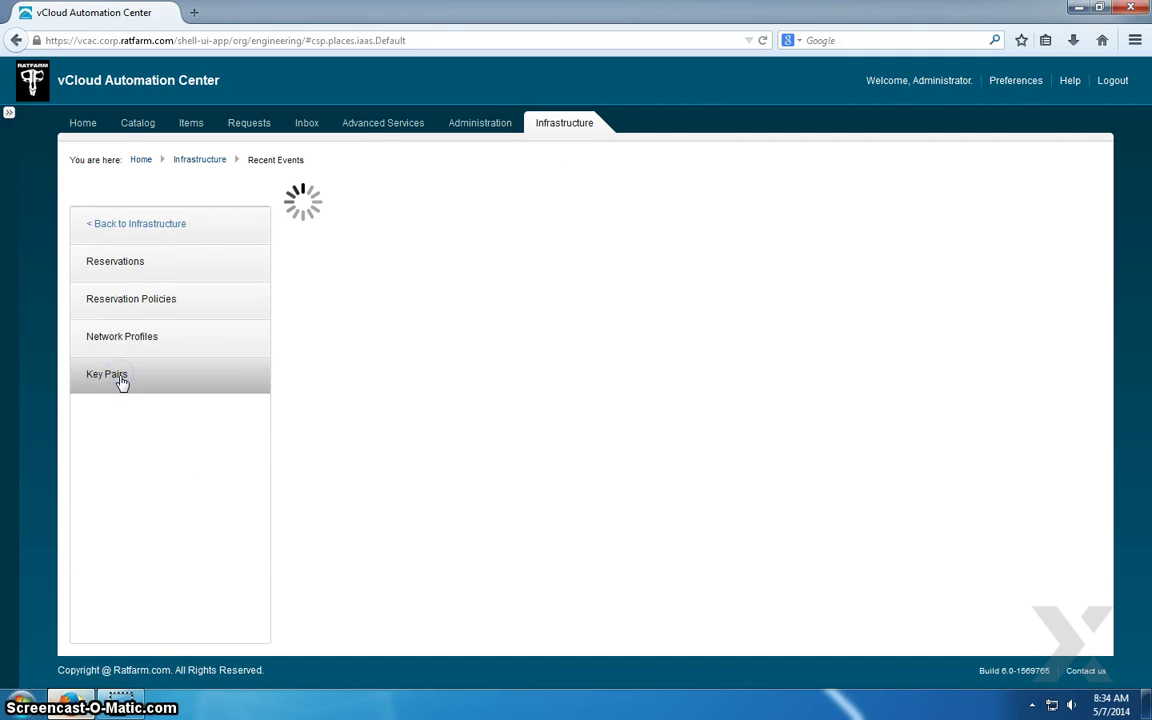
click(162, 272)
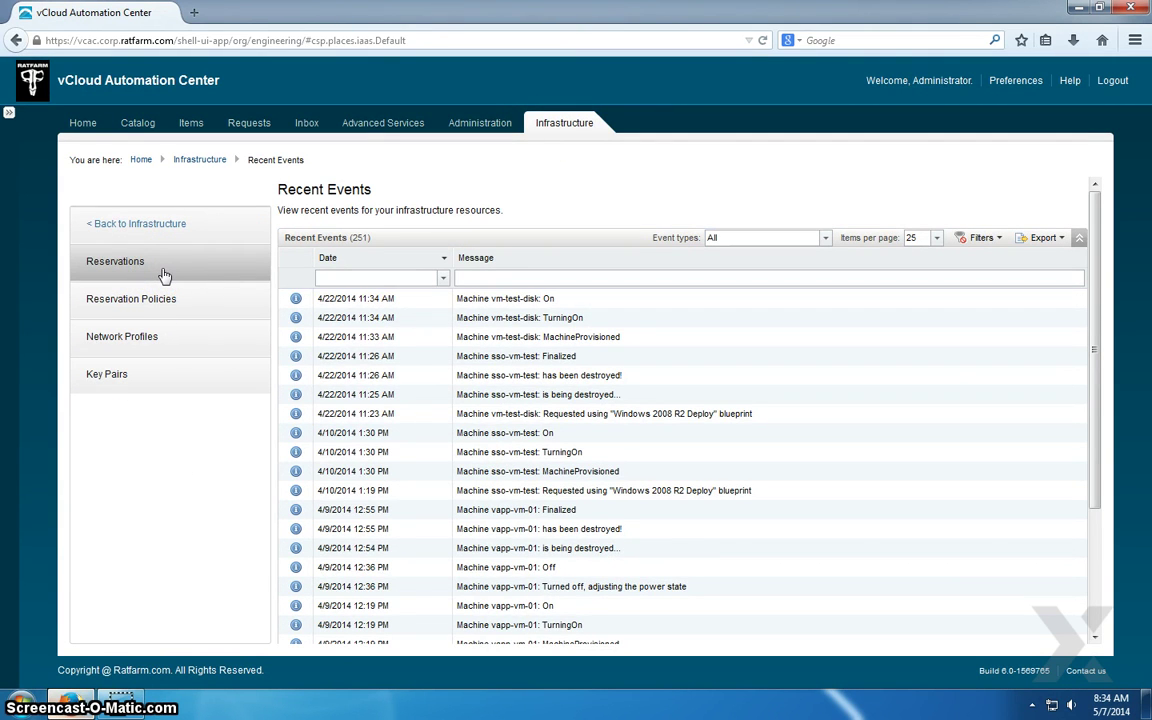
click(164, 273)
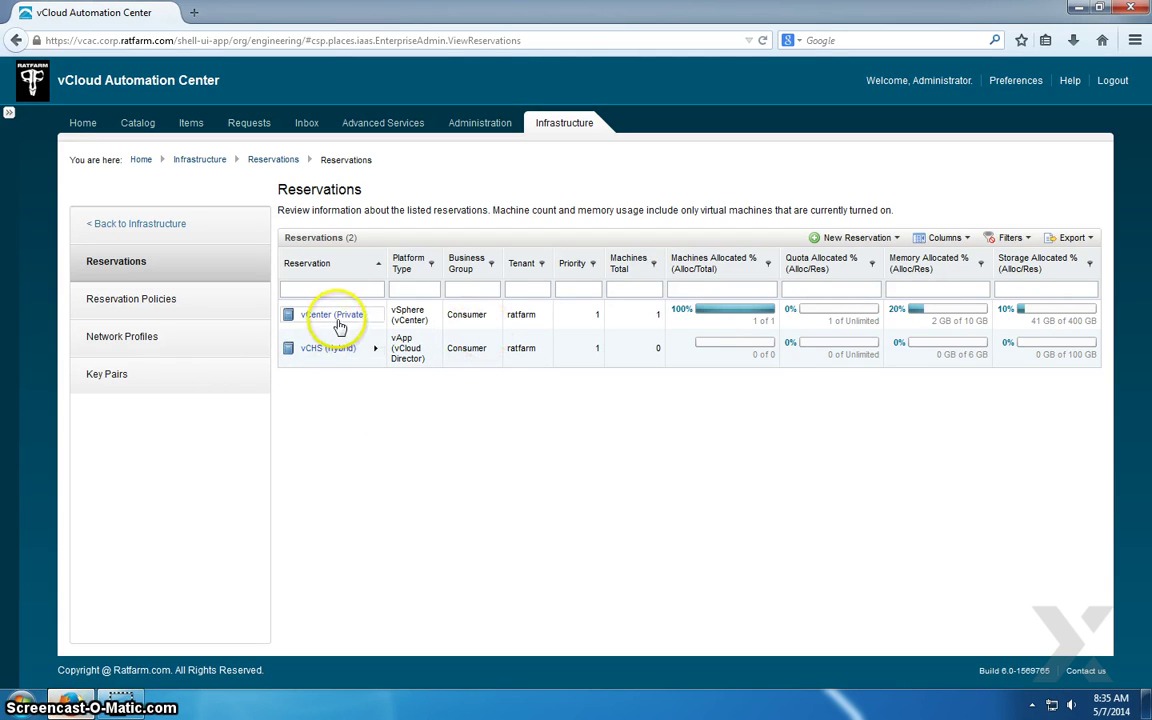
mouse_move(335, 318)
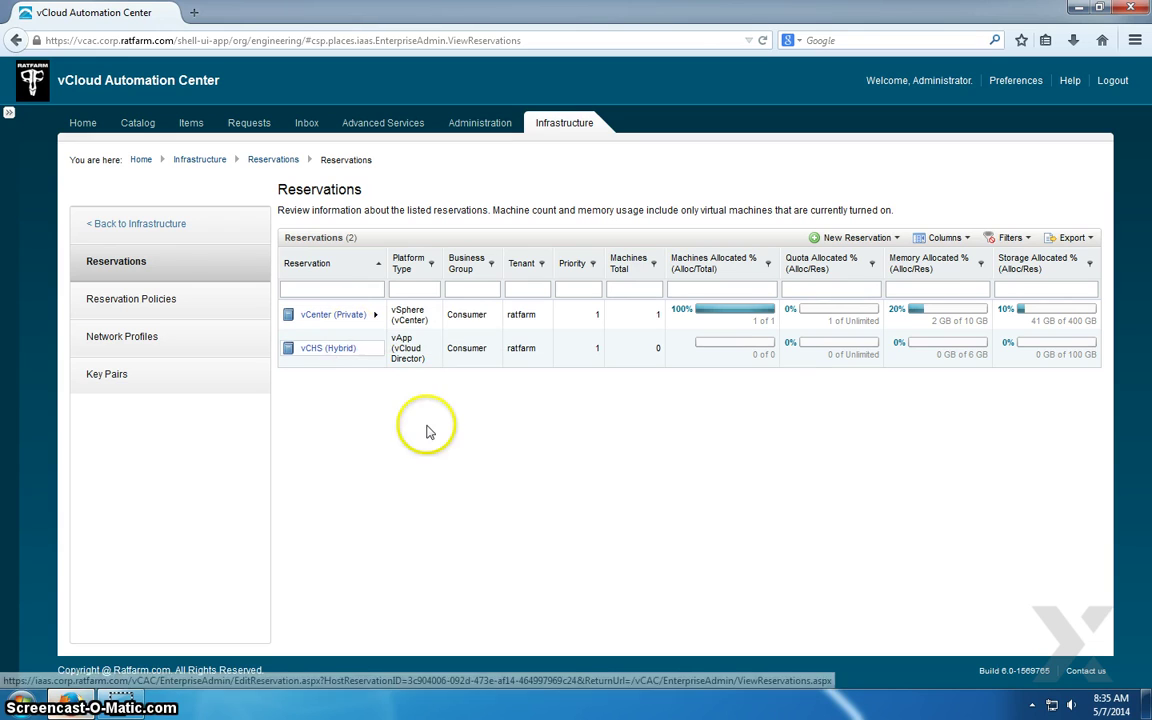
Step: Create a new reservation of type Virtual > vSphere (vCenter)
click(858, 237)
mouse_move(850, 259)
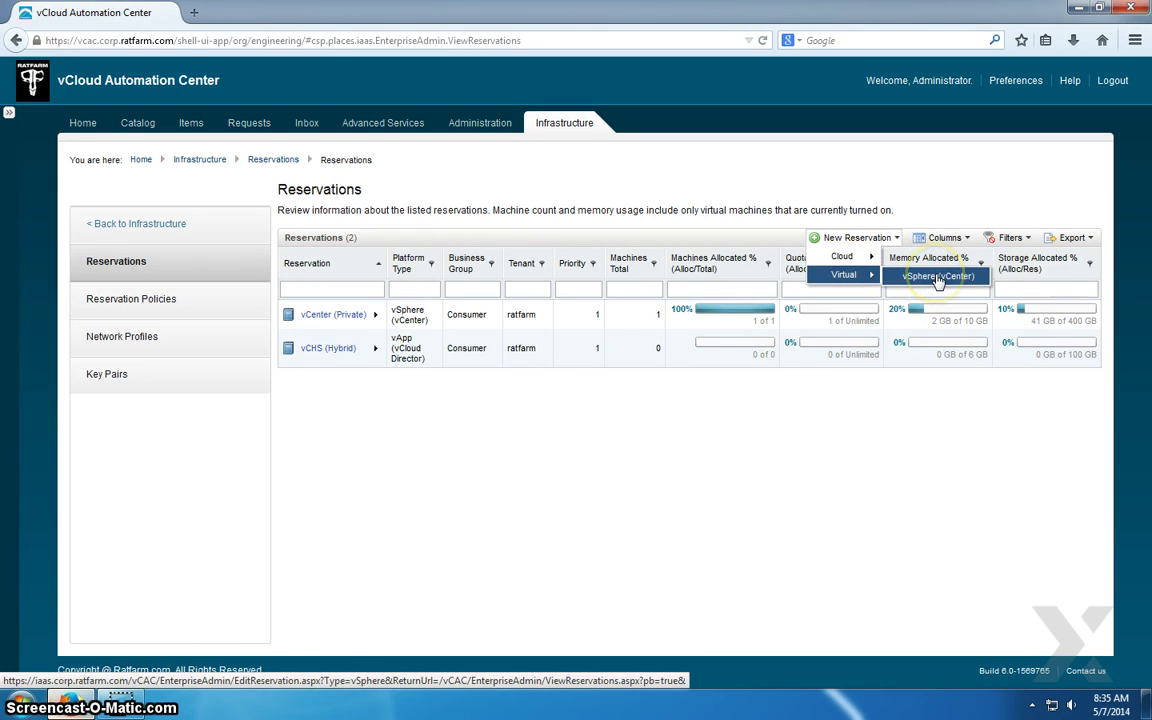
click(938, 277)
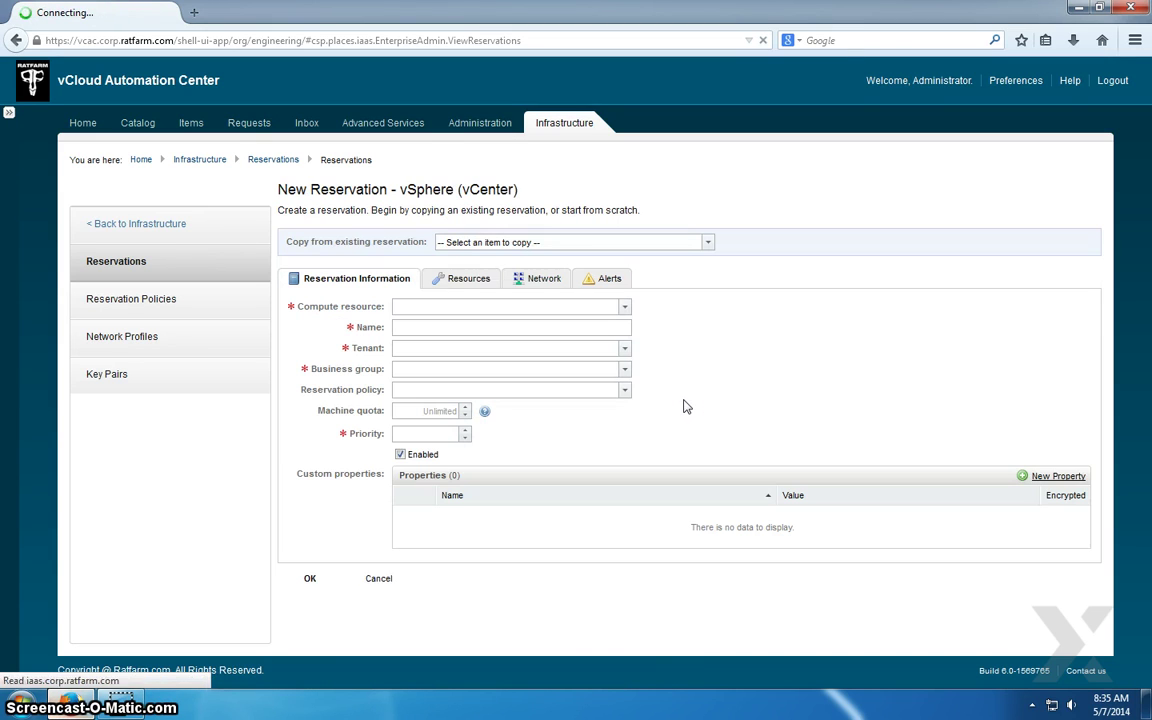
click(735, 385)
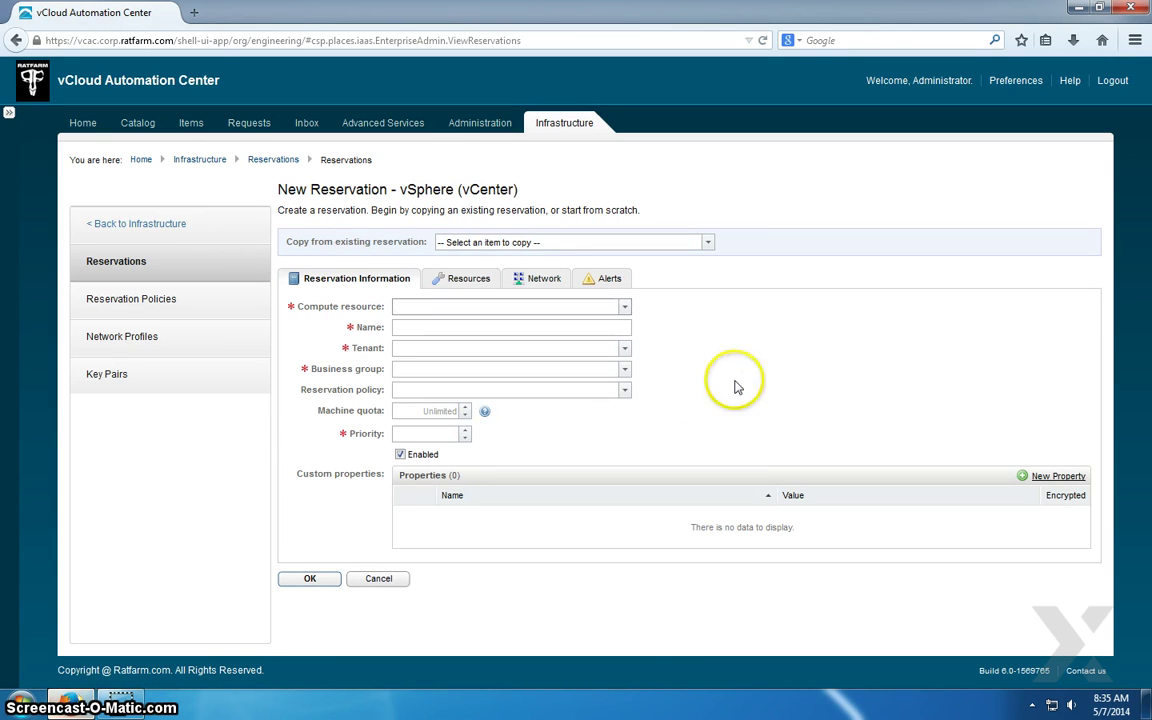
Step: Select CLUSTER (vCenter) as compute resource and name the reservation CLUSTER-Local
click(625, 310)
click(625, 310)
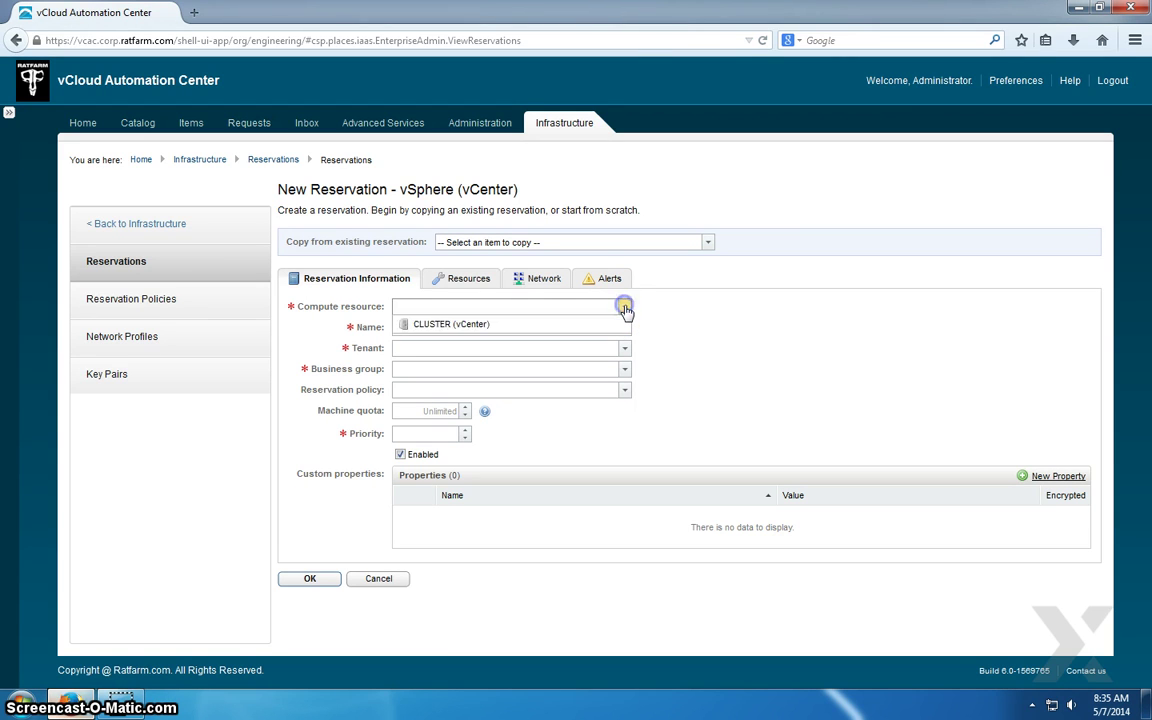
click(464, 325)
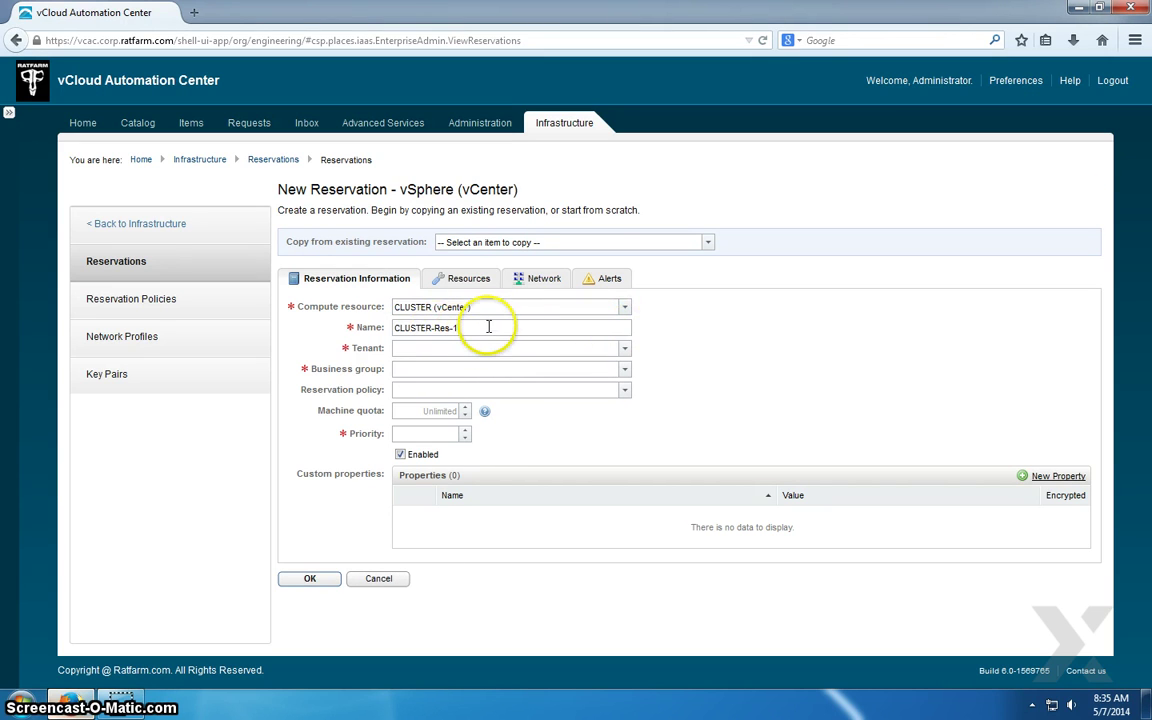
click(482, 327)
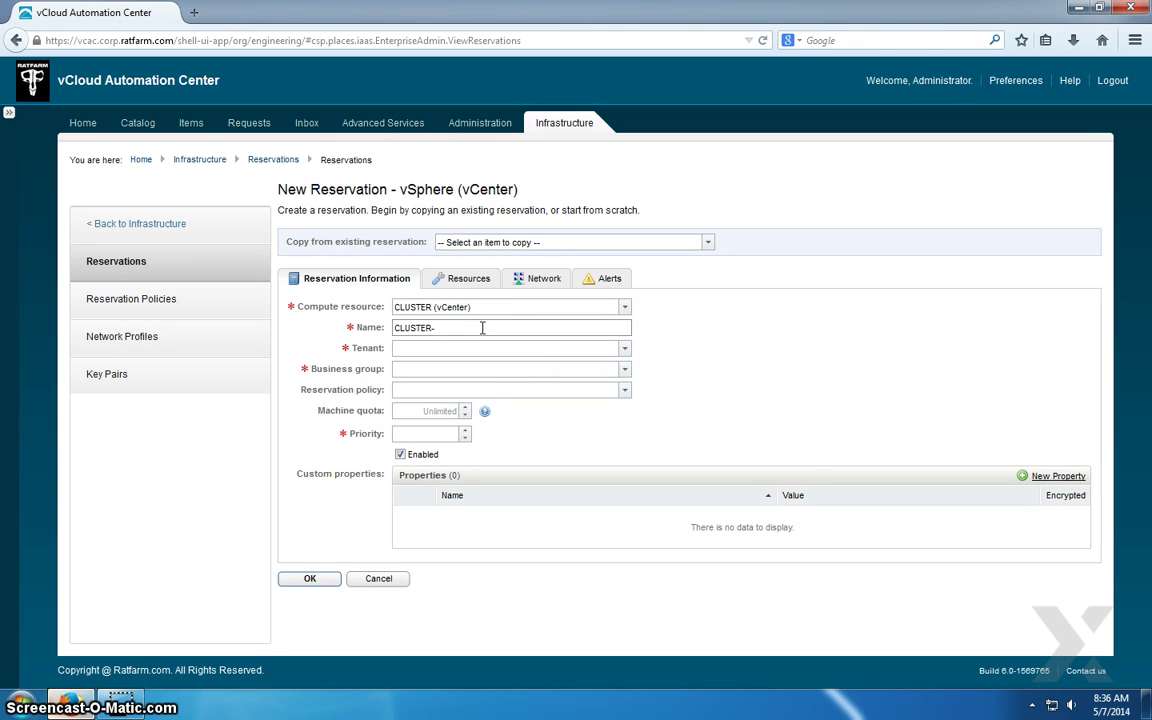
text(Local)
key(Tab)
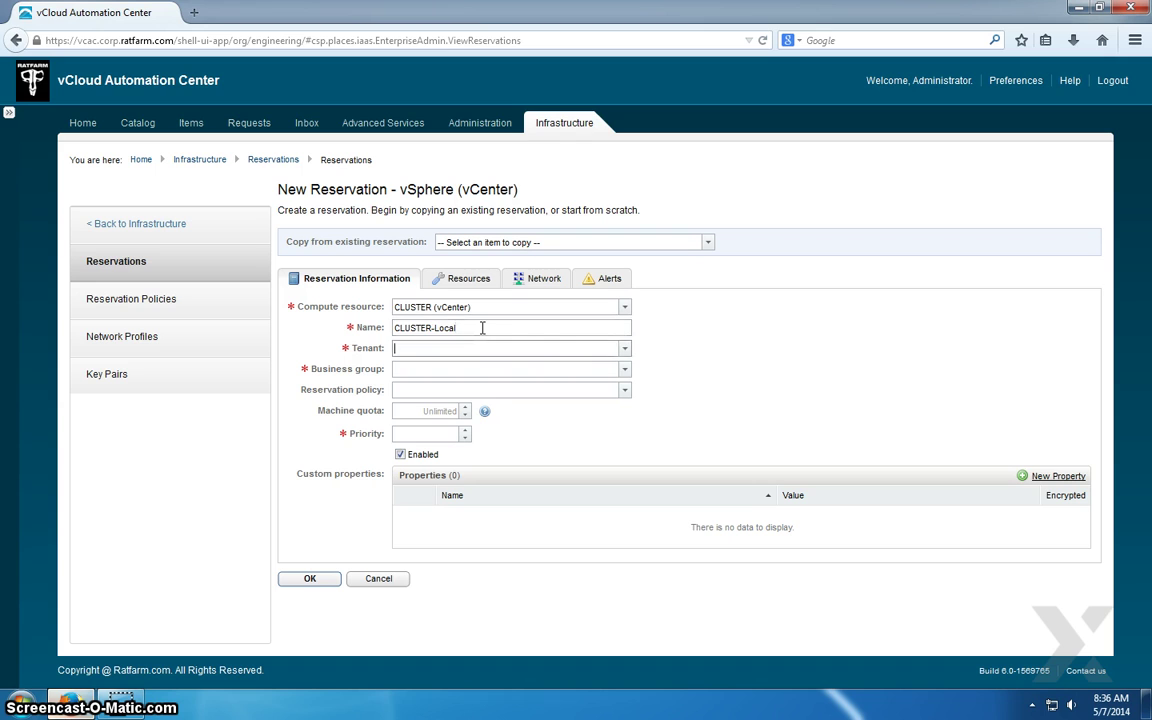
Step: Set tenant to engineering, policy to vSphere Cluster (Local) and priority to 1
click(624, 348)
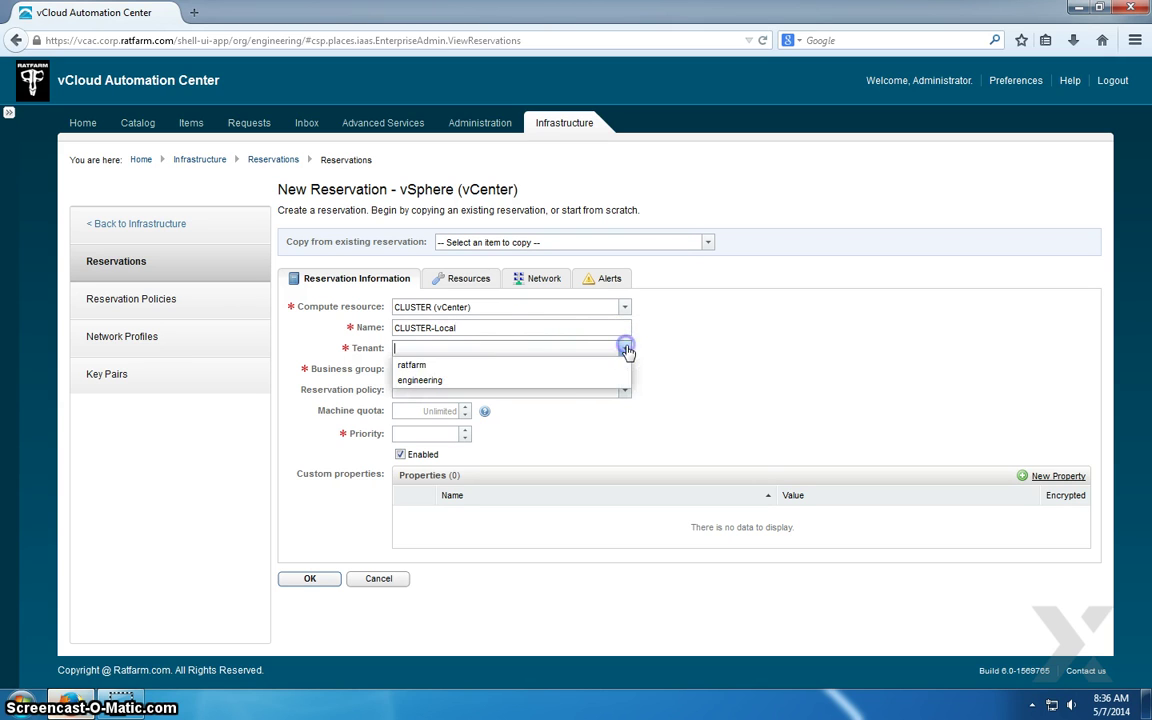
click(533, 381)
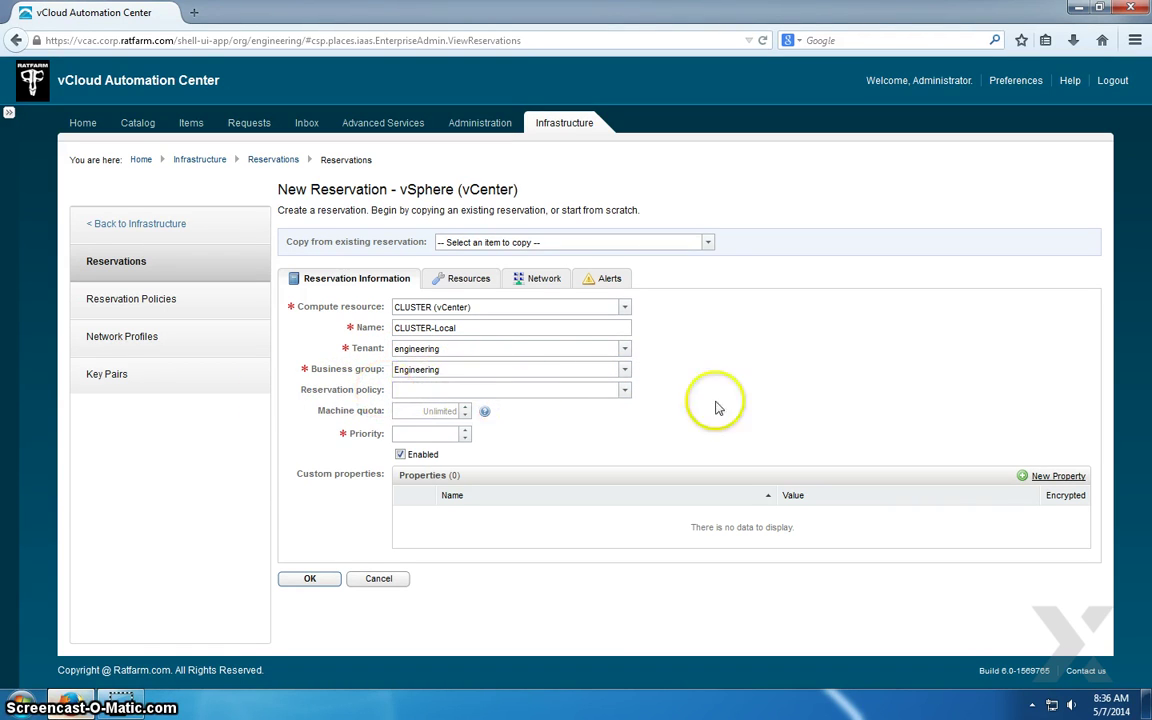
click(625, 391)
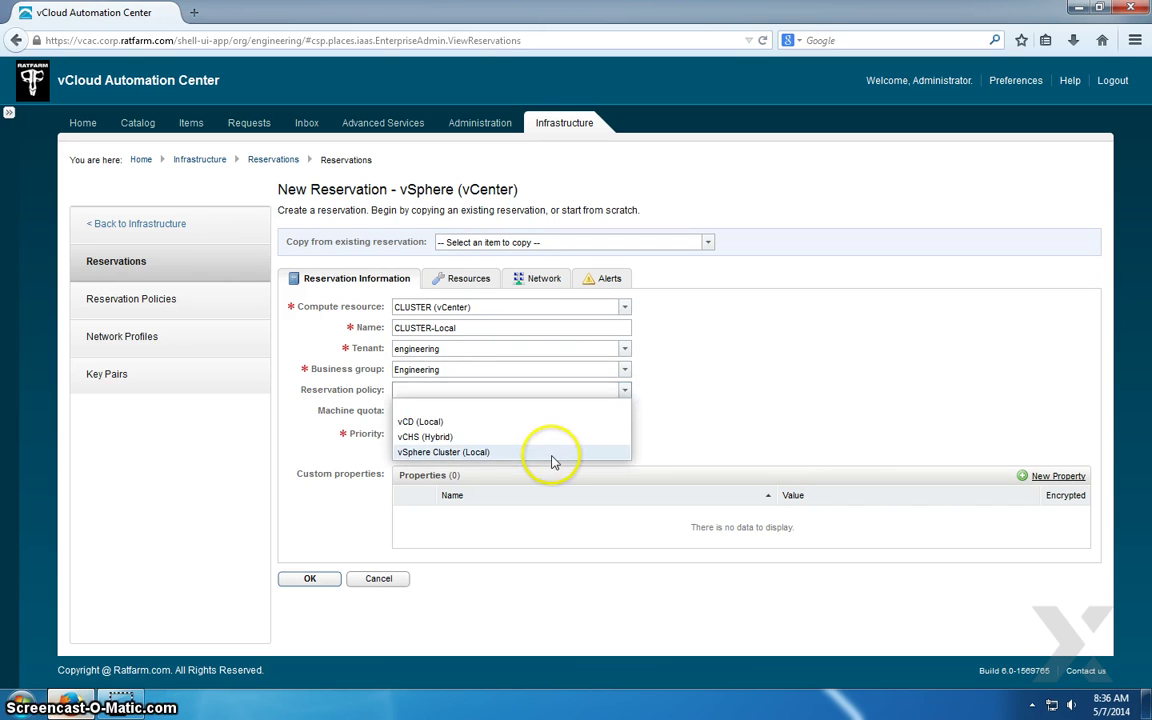
click(496, 453)
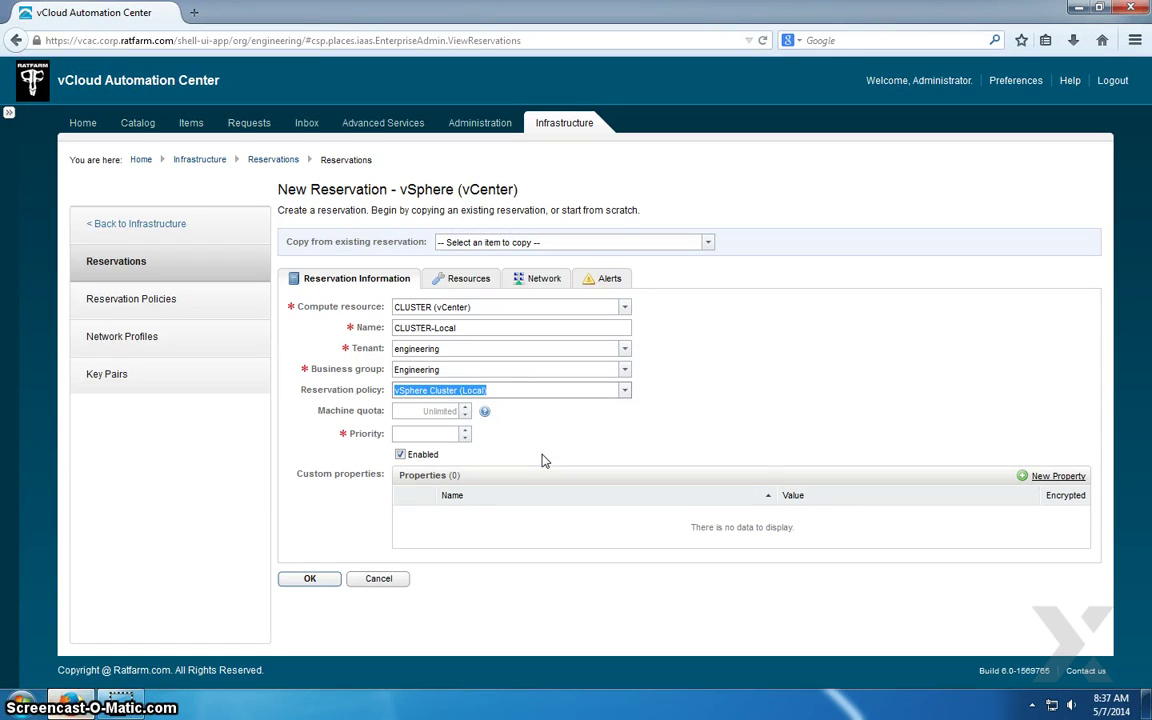
click(465, 434)
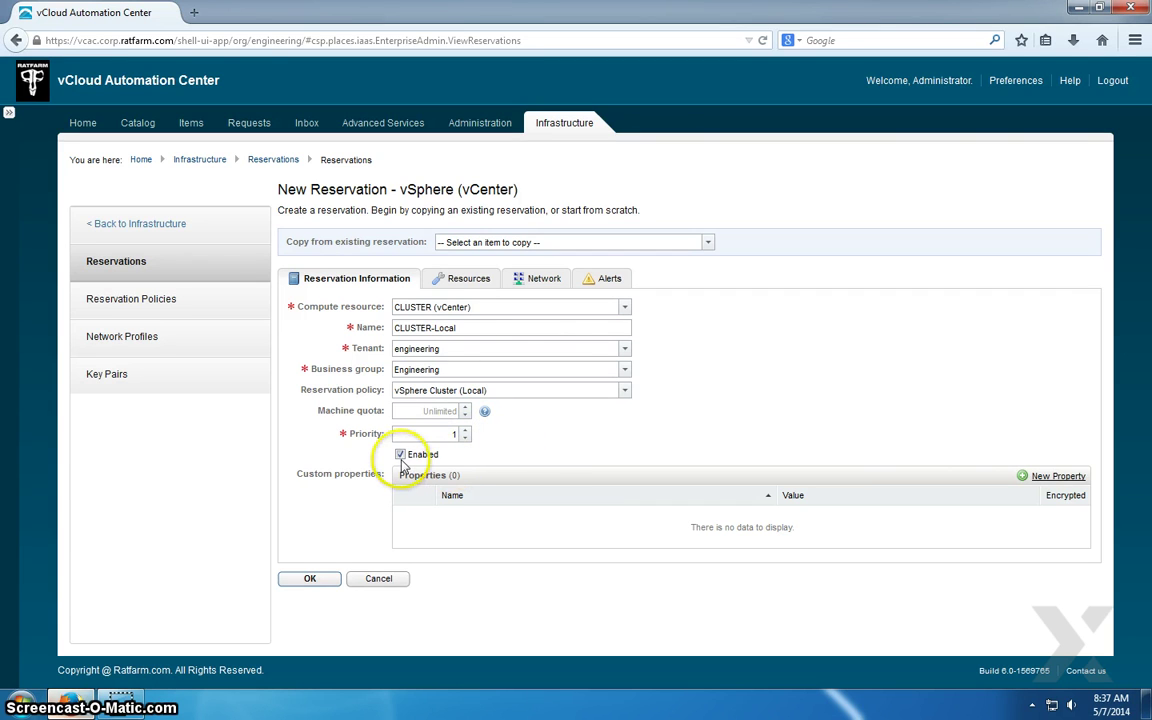
click(466, 279)
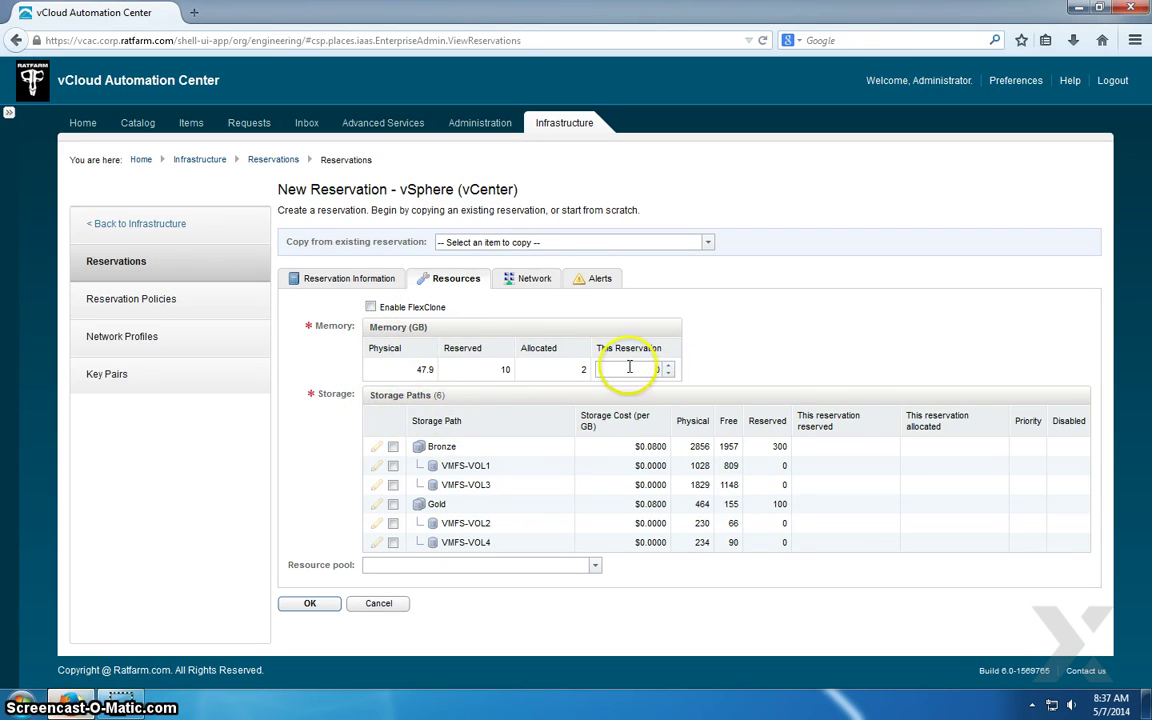
Step: Set This Reservation memory to 2 GB
click(407, 373)
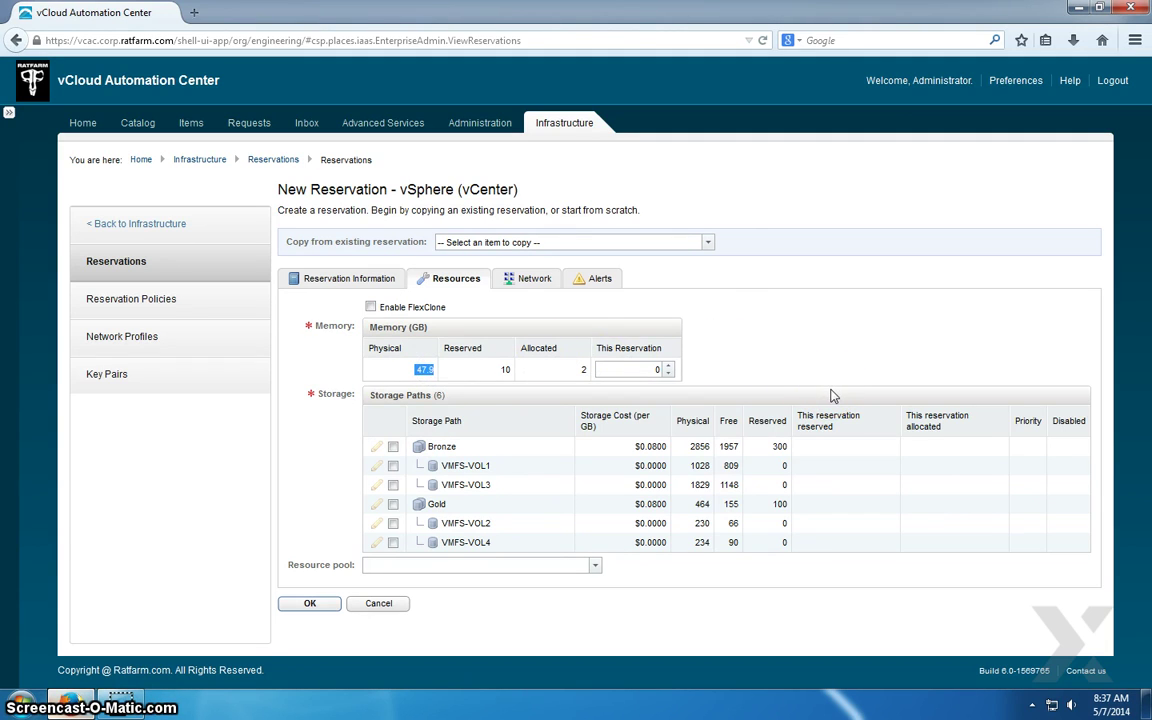
double_click(664, 370)
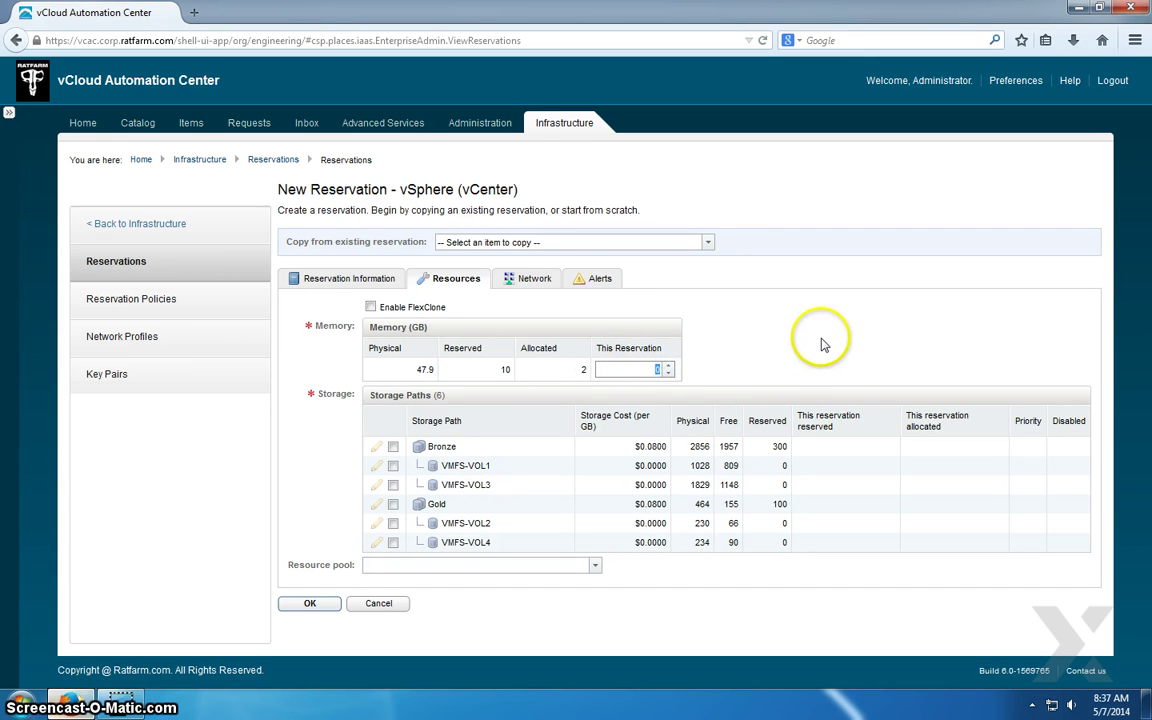
text(2)
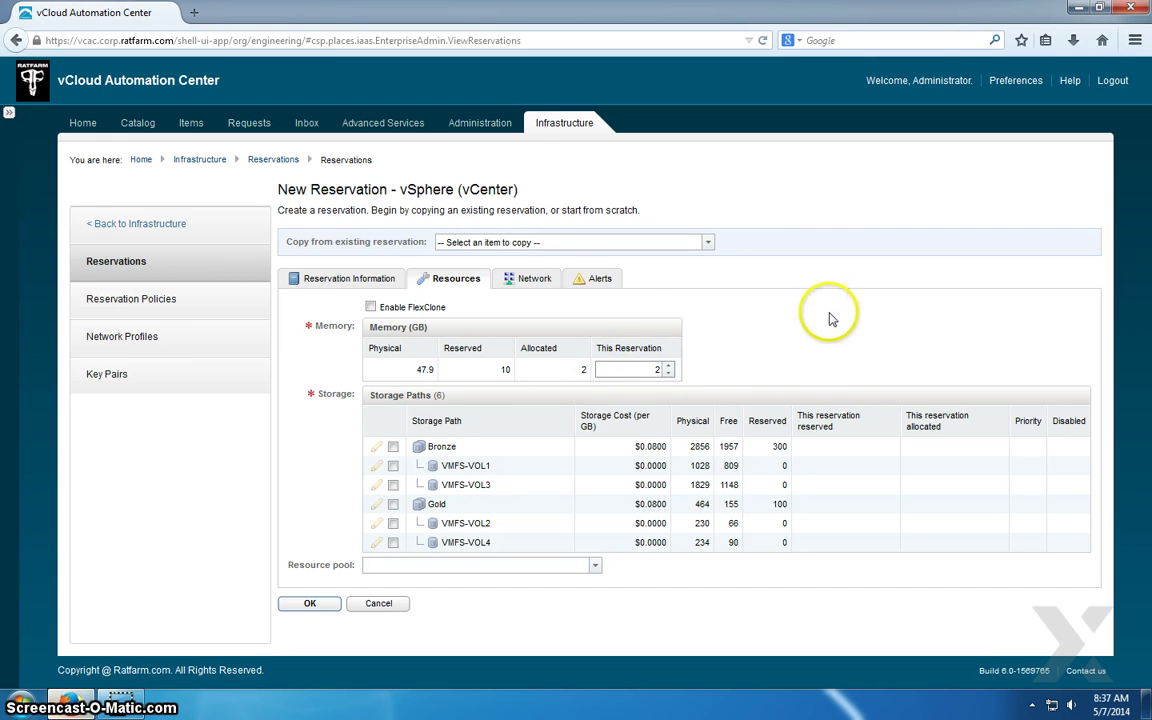
Step: Reserve 300 GB on the Bronze storage path at priority 1 and save the row
click(394, 449)
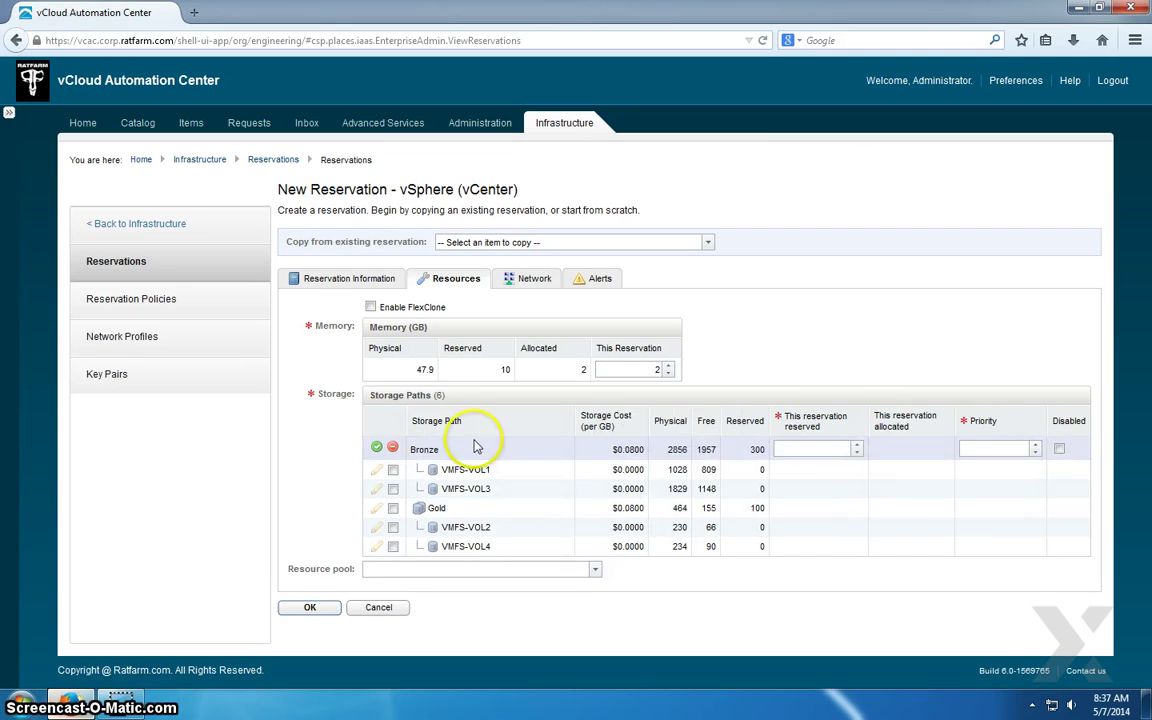
click(820, 448)
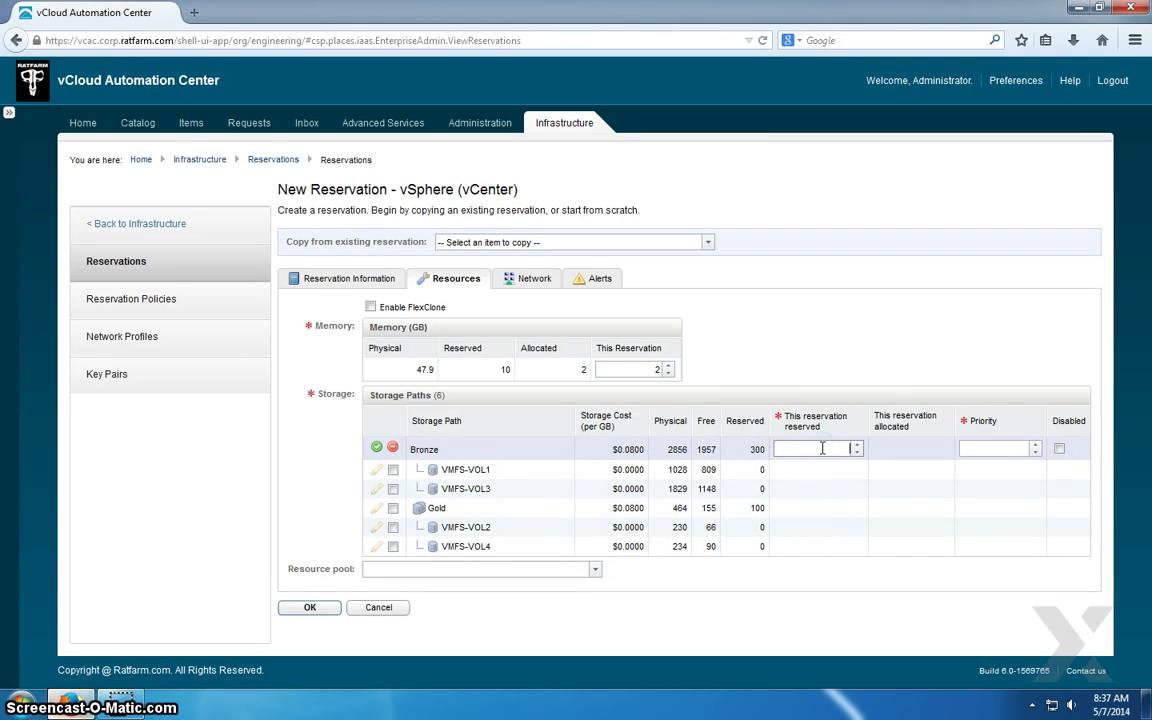
text(300)
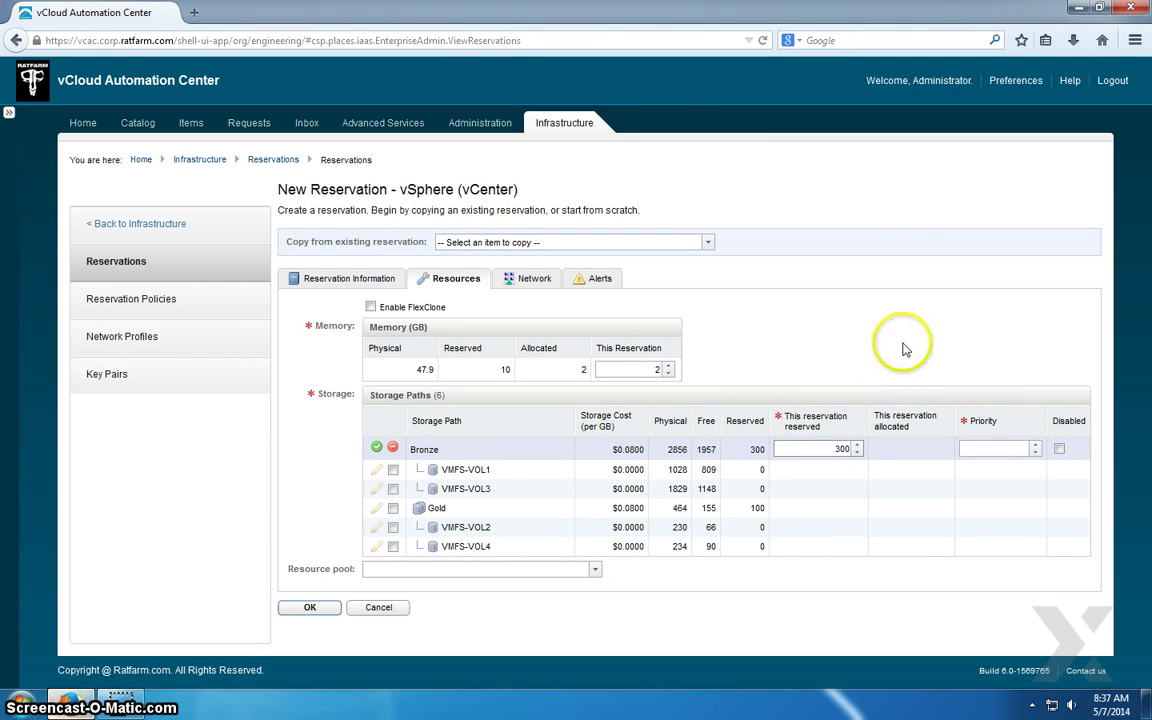
click(1028, 448)
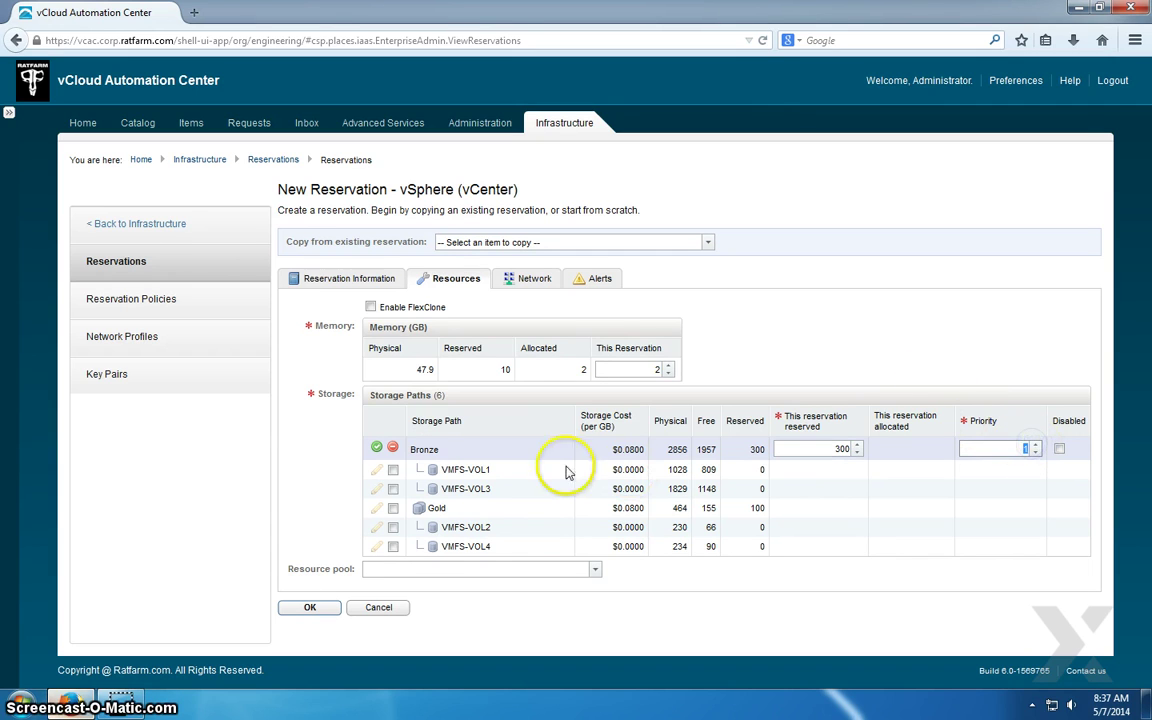
click(376, 447)
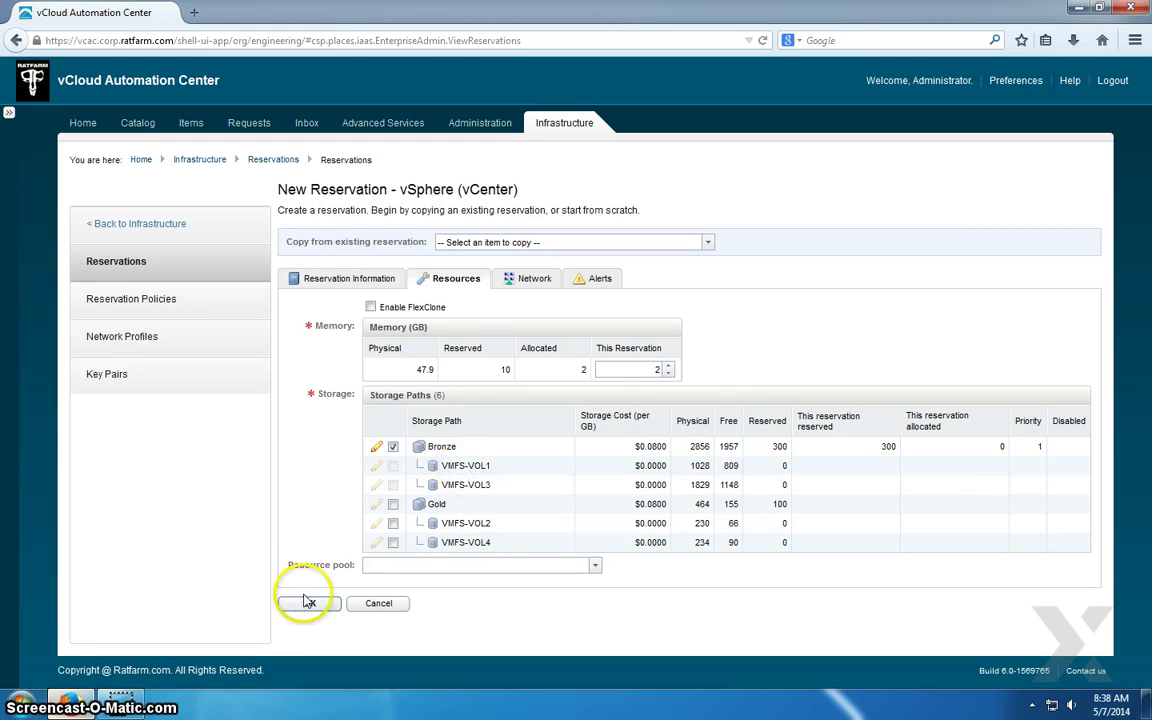
Step: Tick VM Network on the Network tab and give it the External-2 network profile
click(527, 281)
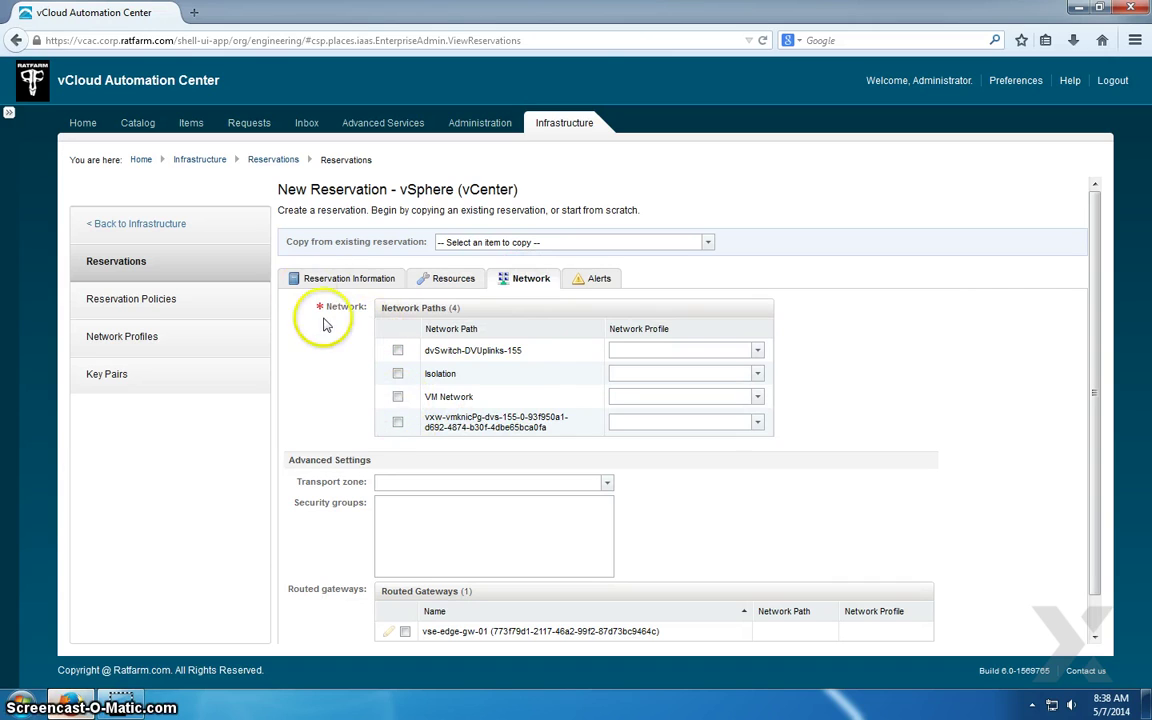
mouse_move(319, 310)
click(398, 397)
click(756, 397)
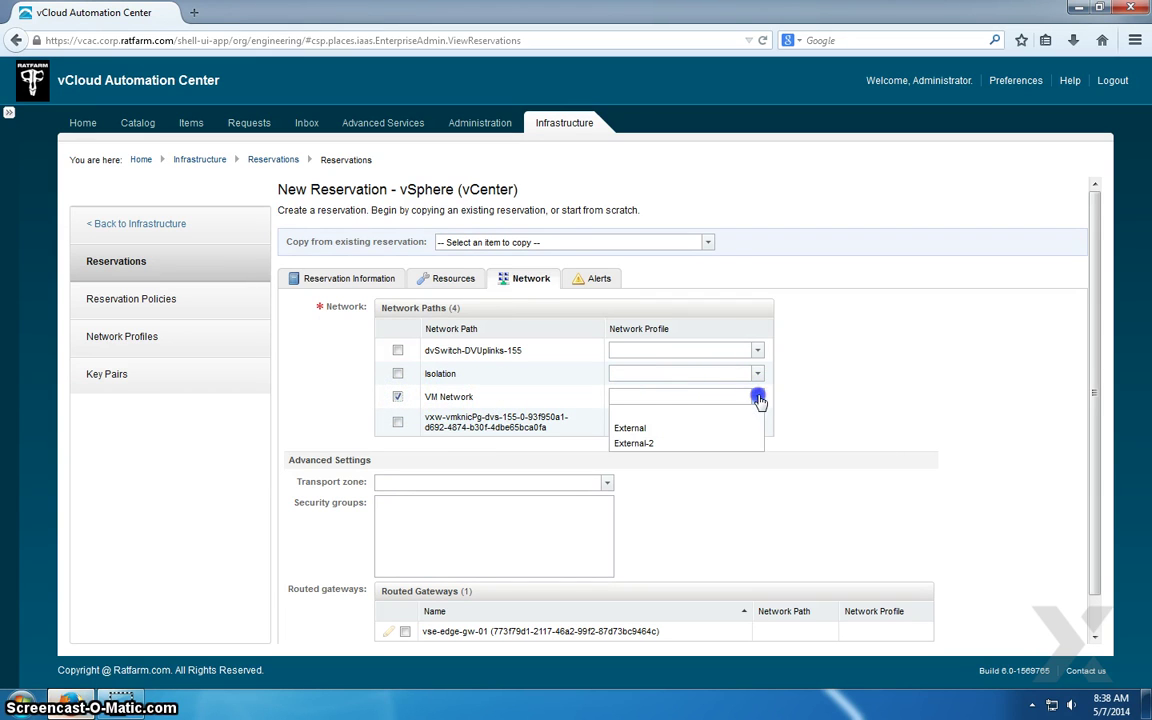
click(688, 446)
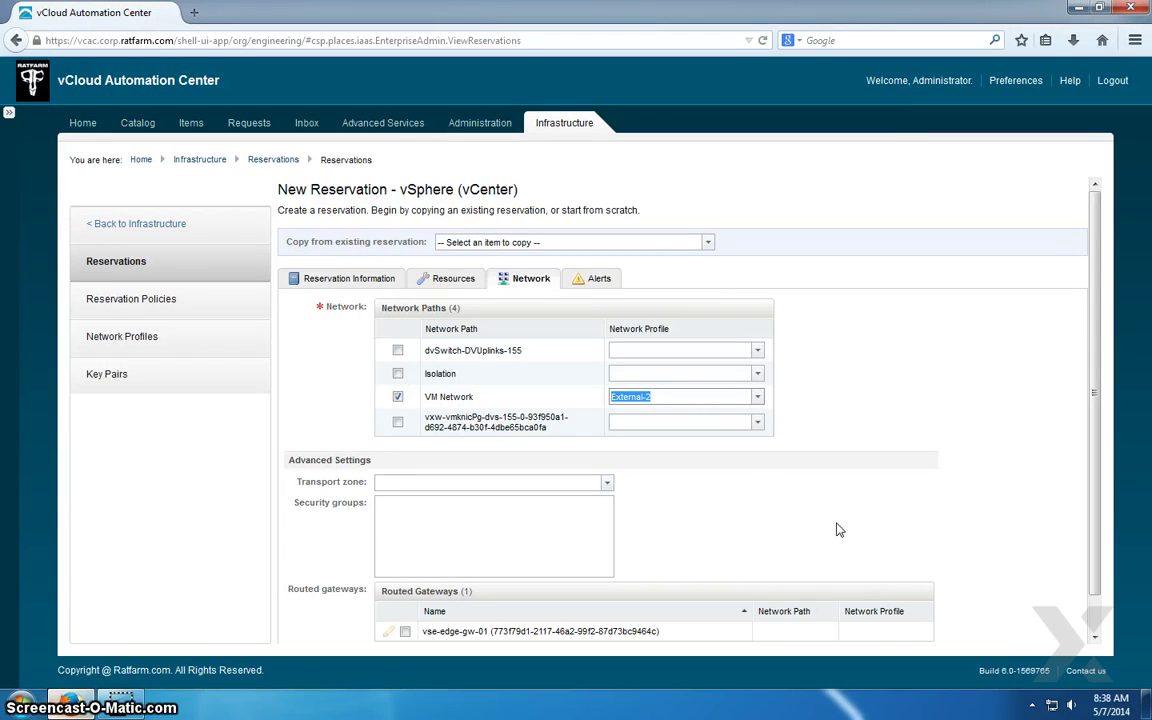
click(758, 397)
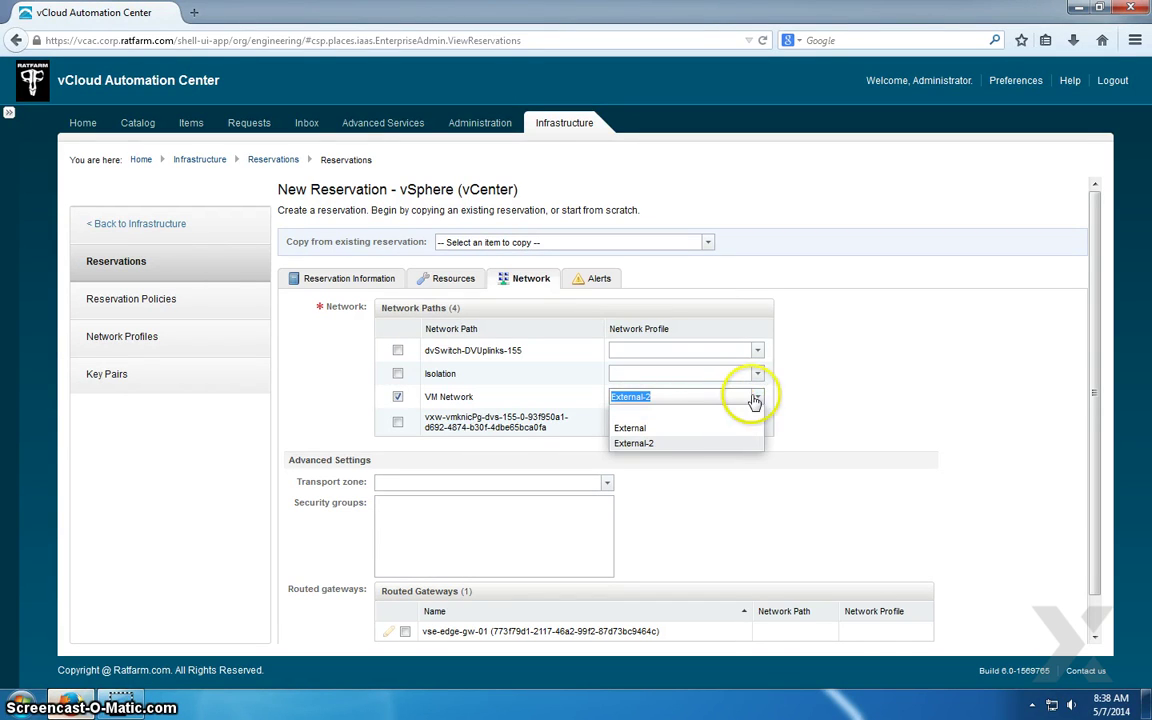
click(843, 397)
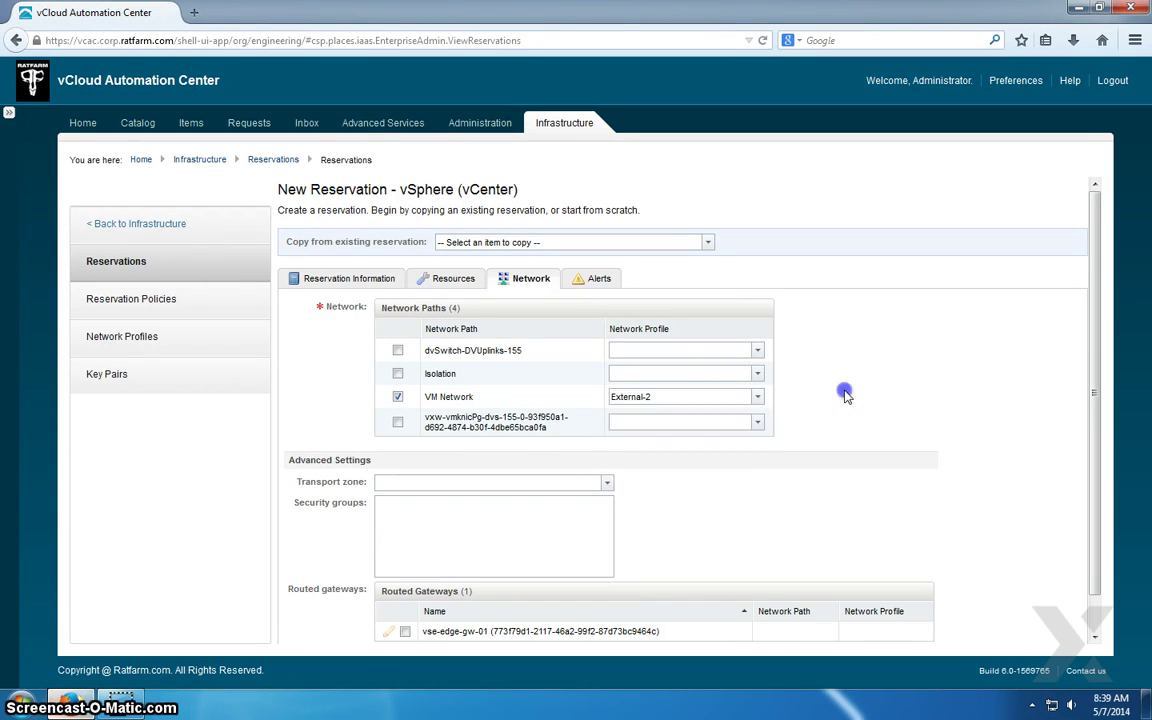
click(676, 396)
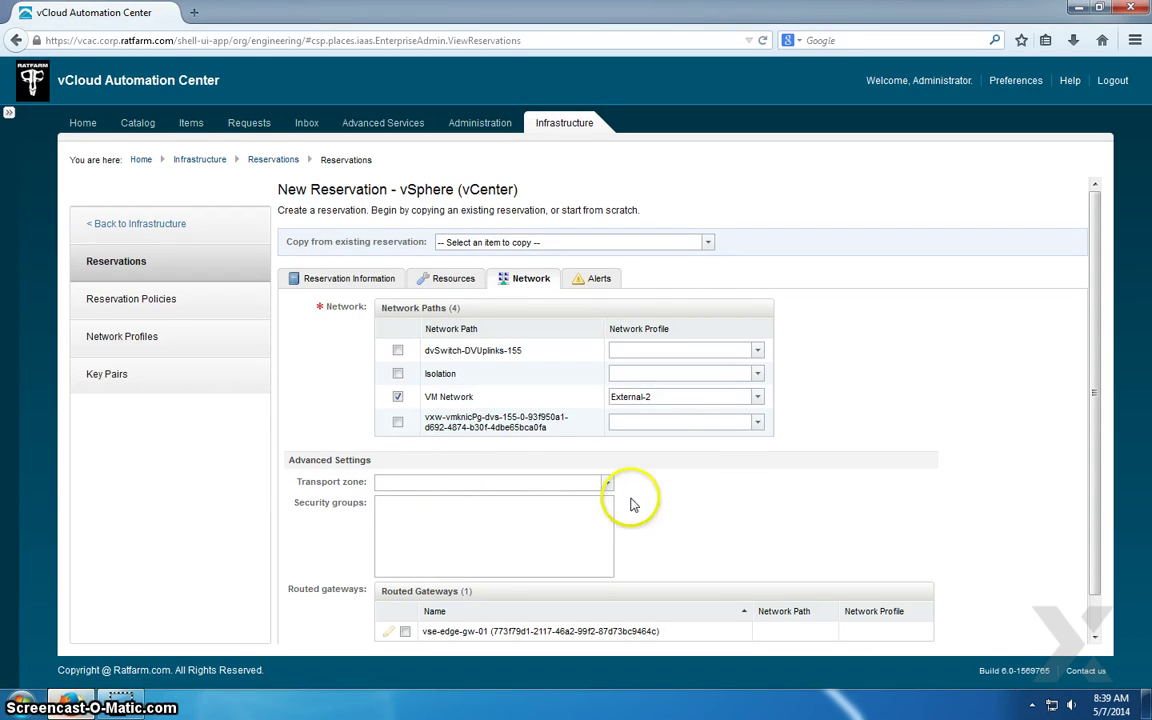
scroll(760, 500, down, 1)
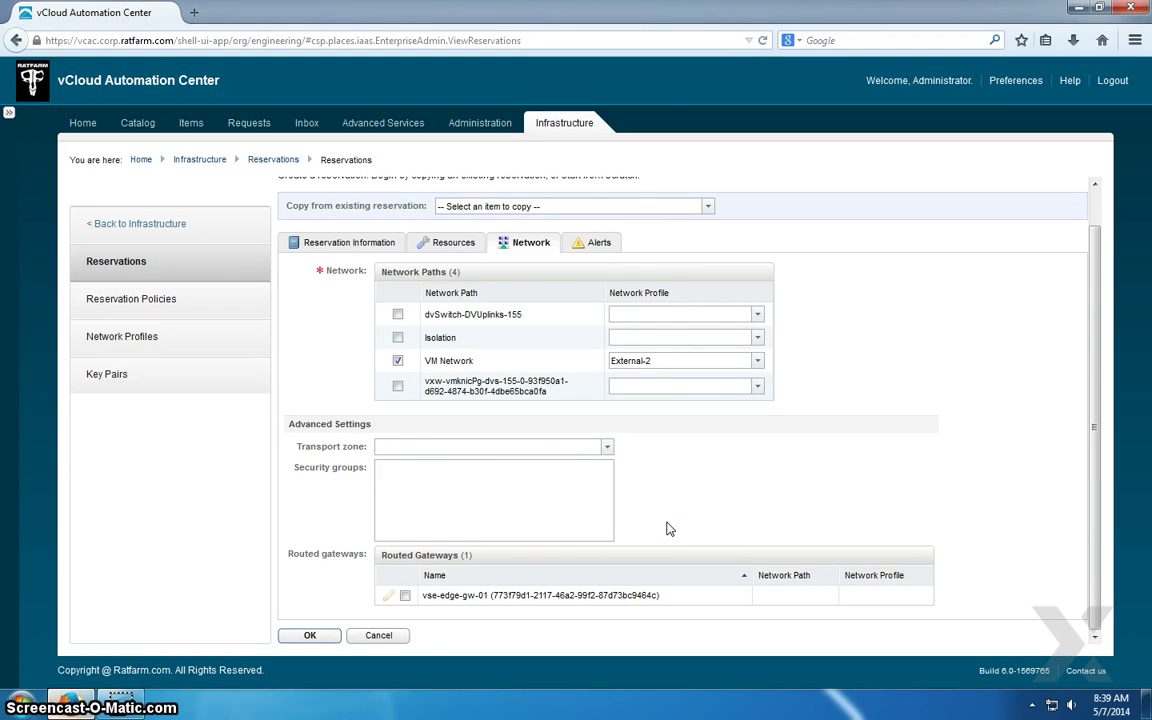
Step: Leave capacity alerts off on the Alerts tab and save CLUSTER-Local with OK
scroll(666, 527, up, 1)
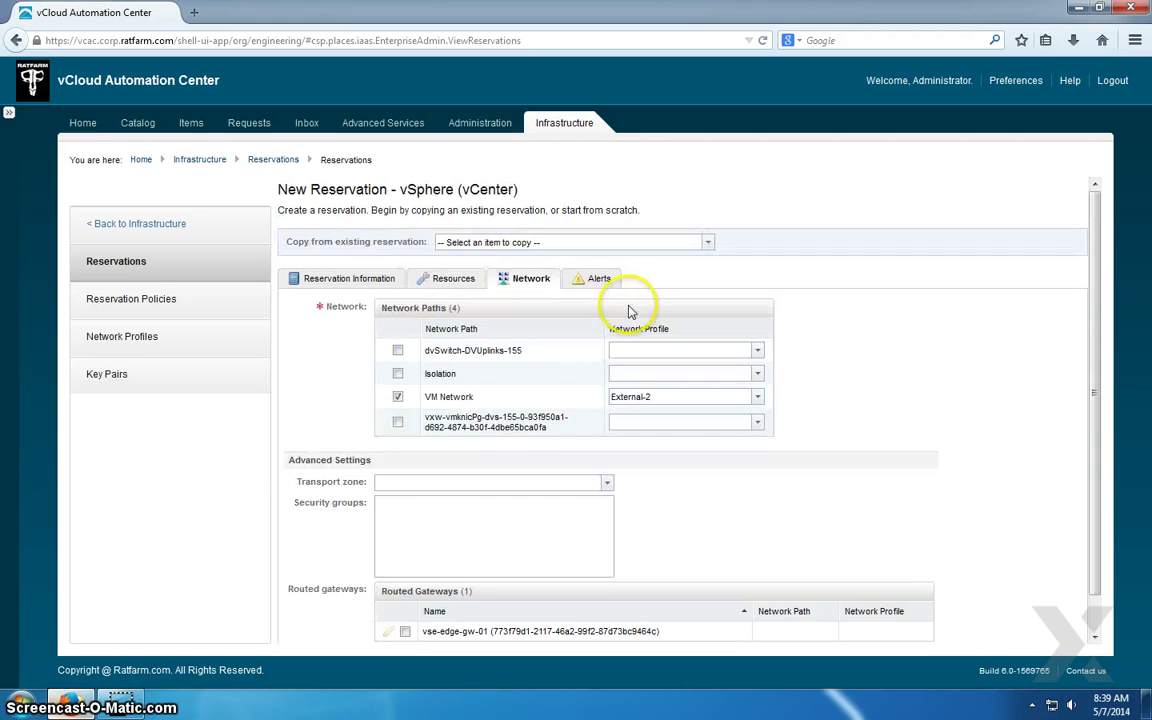
click(597, 282)
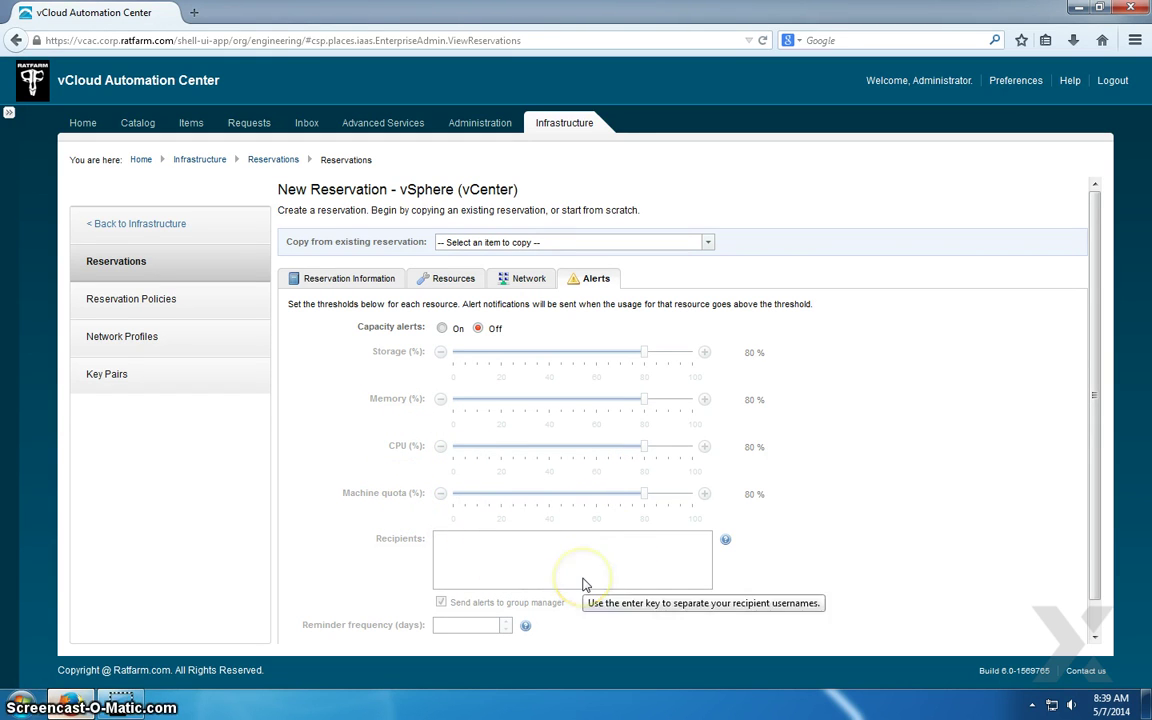
scroll(784, 535, down, 1)
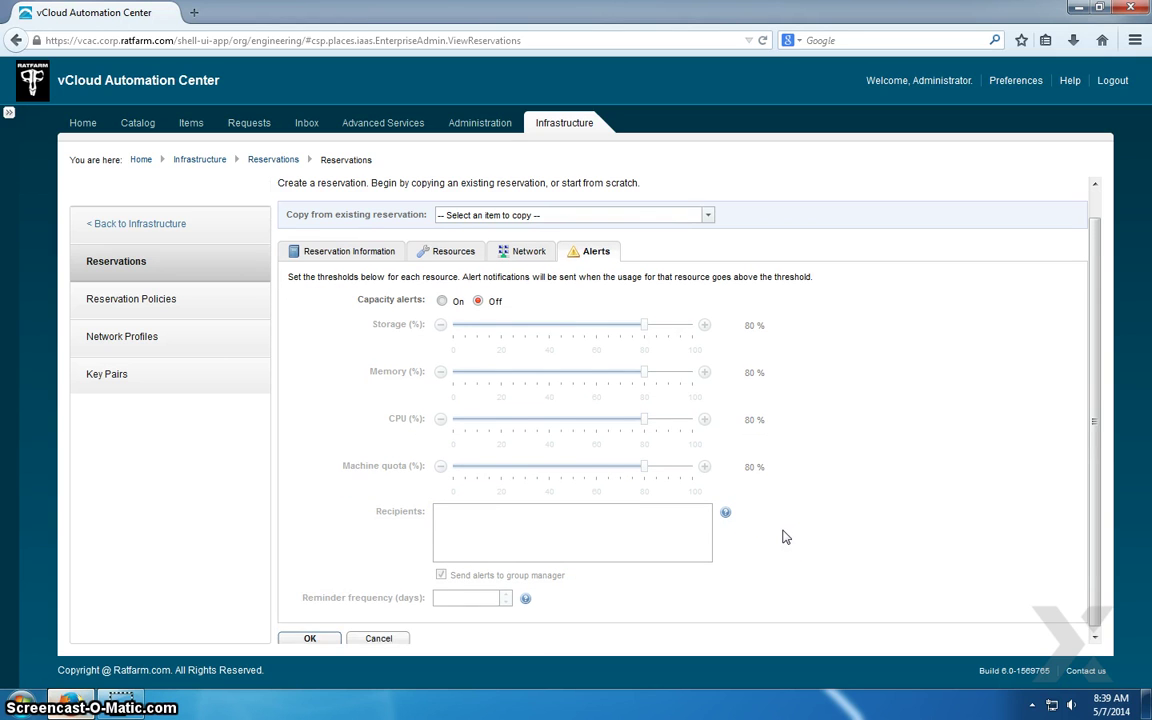
click(306, 634)
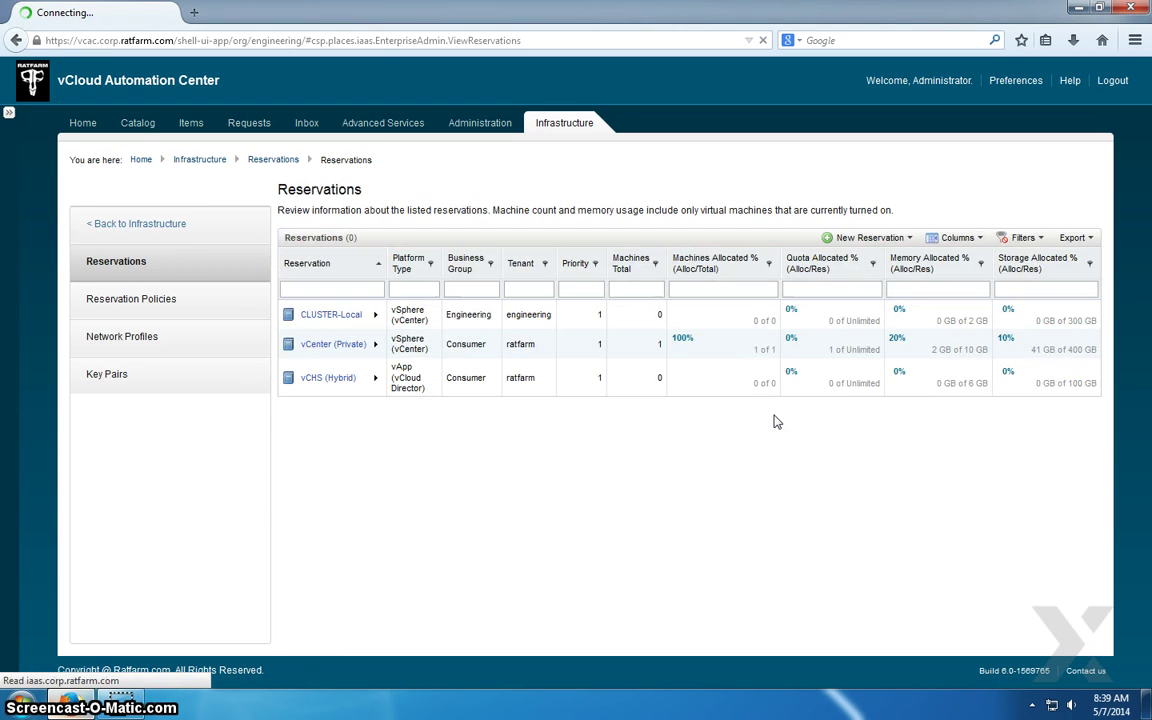
Step: Choose Edit on the vCenter (Private) reservation in the list
mouse_move(361, 350)
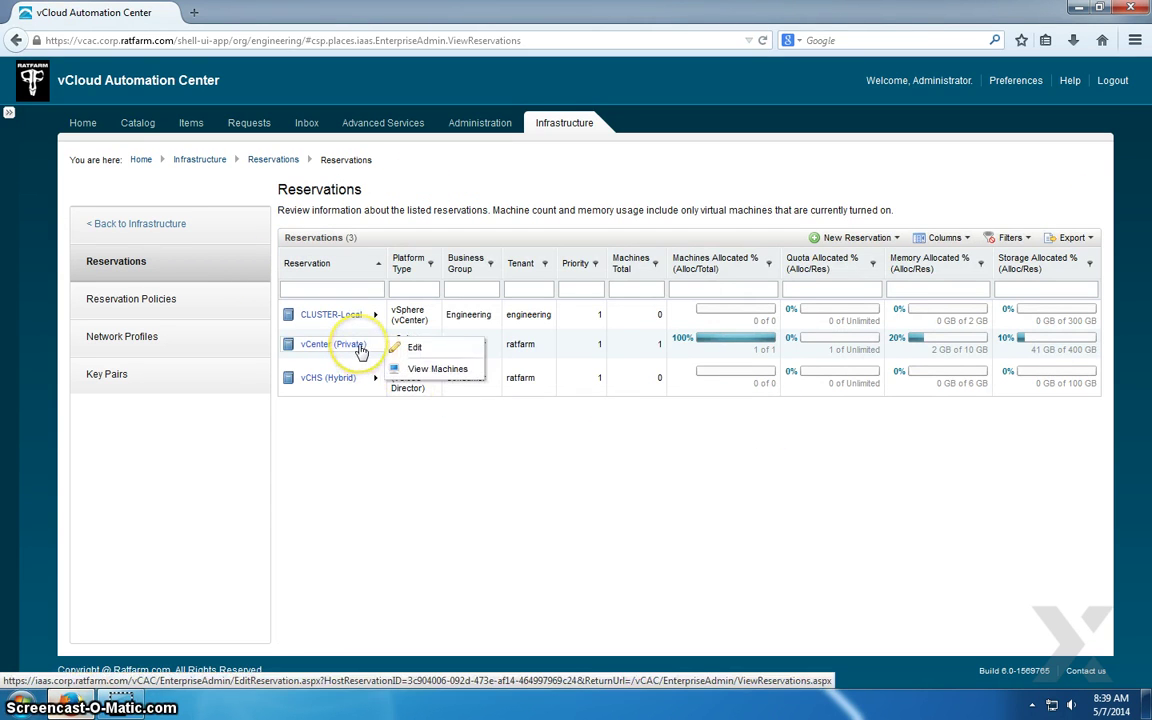
click(426, 348)
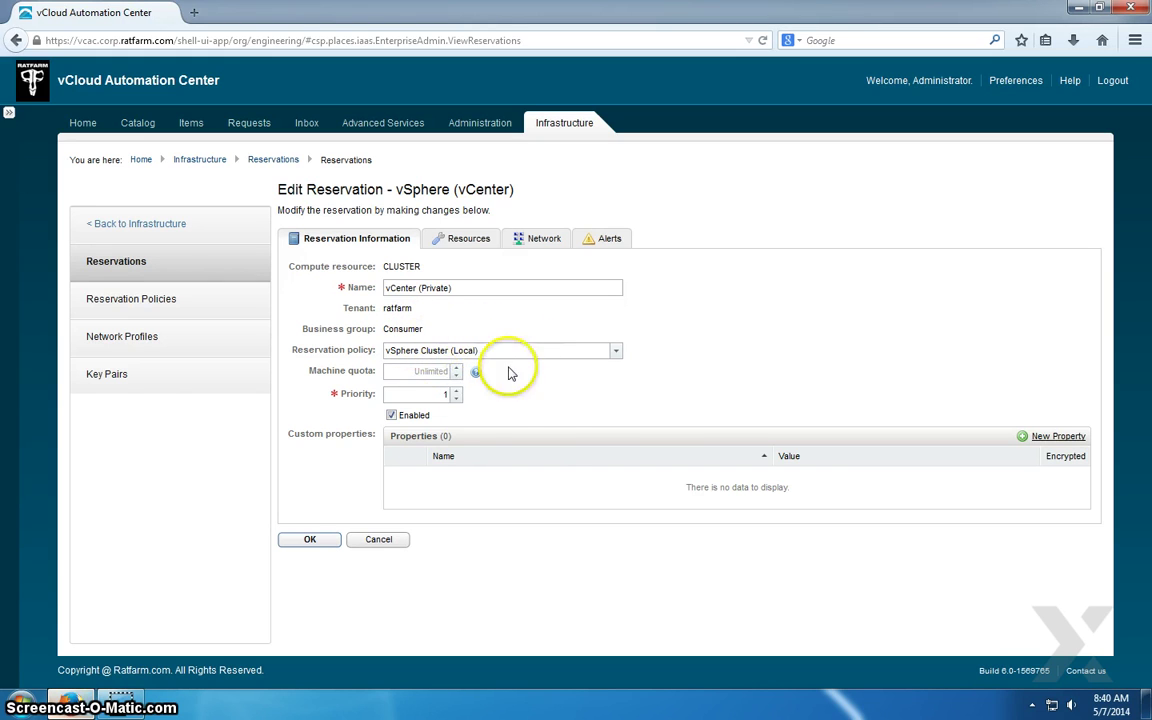
Step: Review vCenter (Private)'s Resources, Network and Alerts tabs, then cancel without saving
click(463, 243)
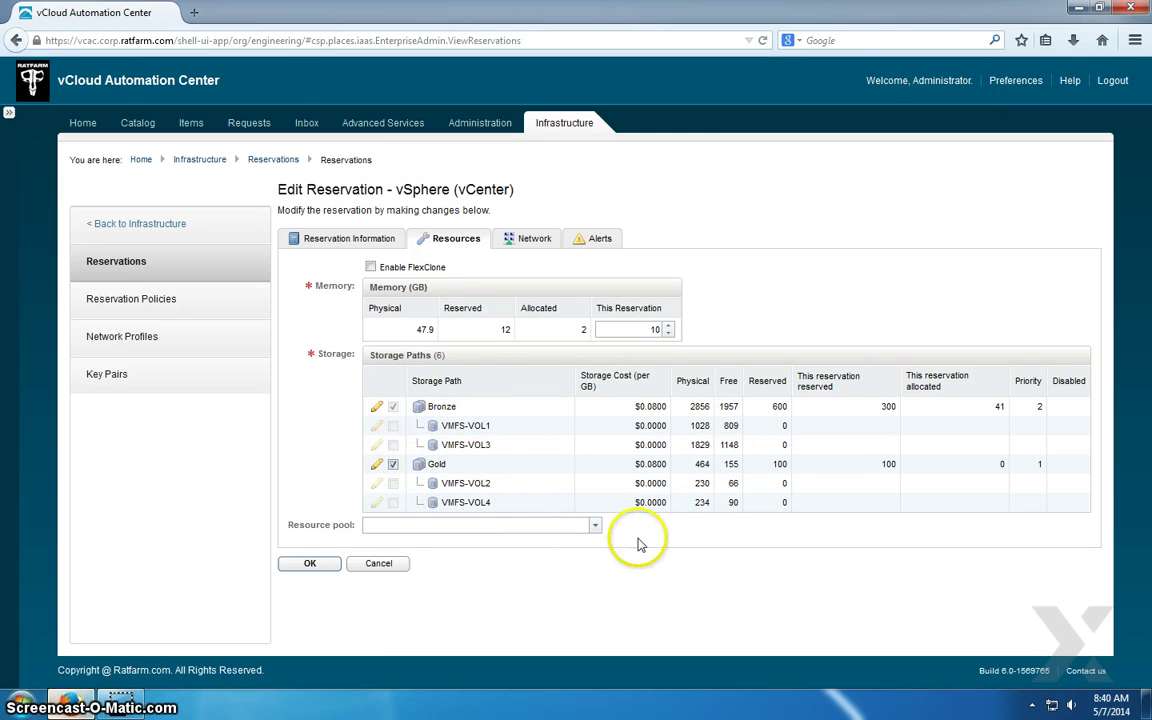
click(540, 240)
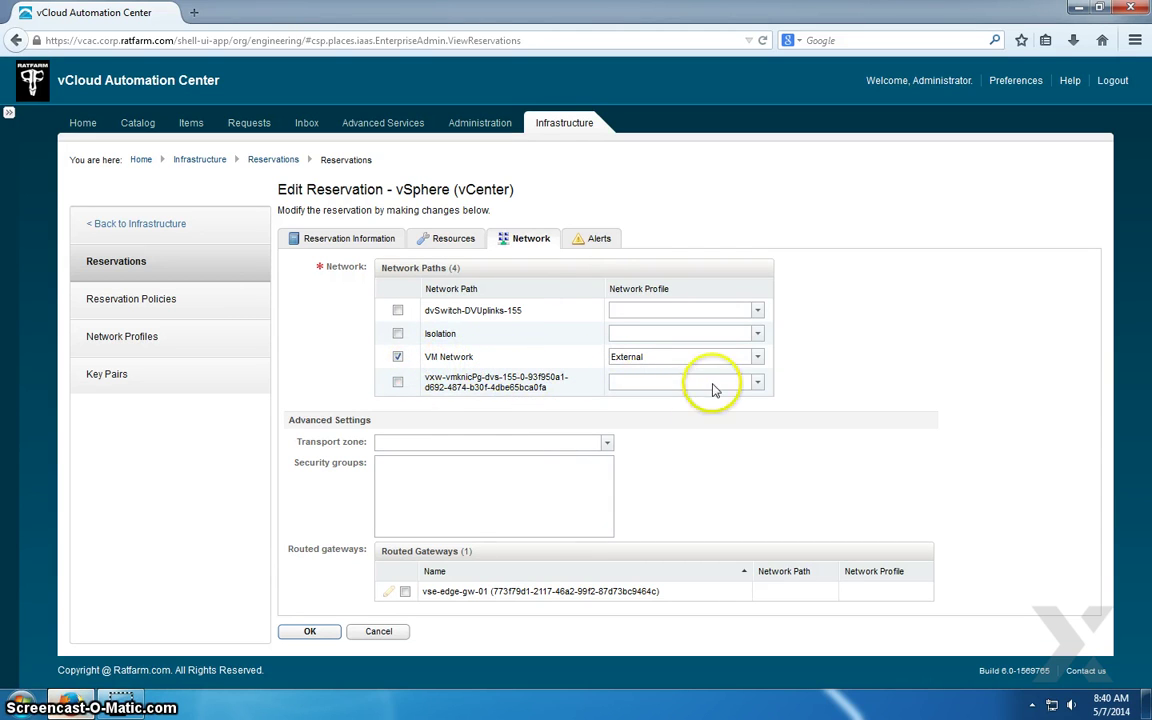
click(602, 242)
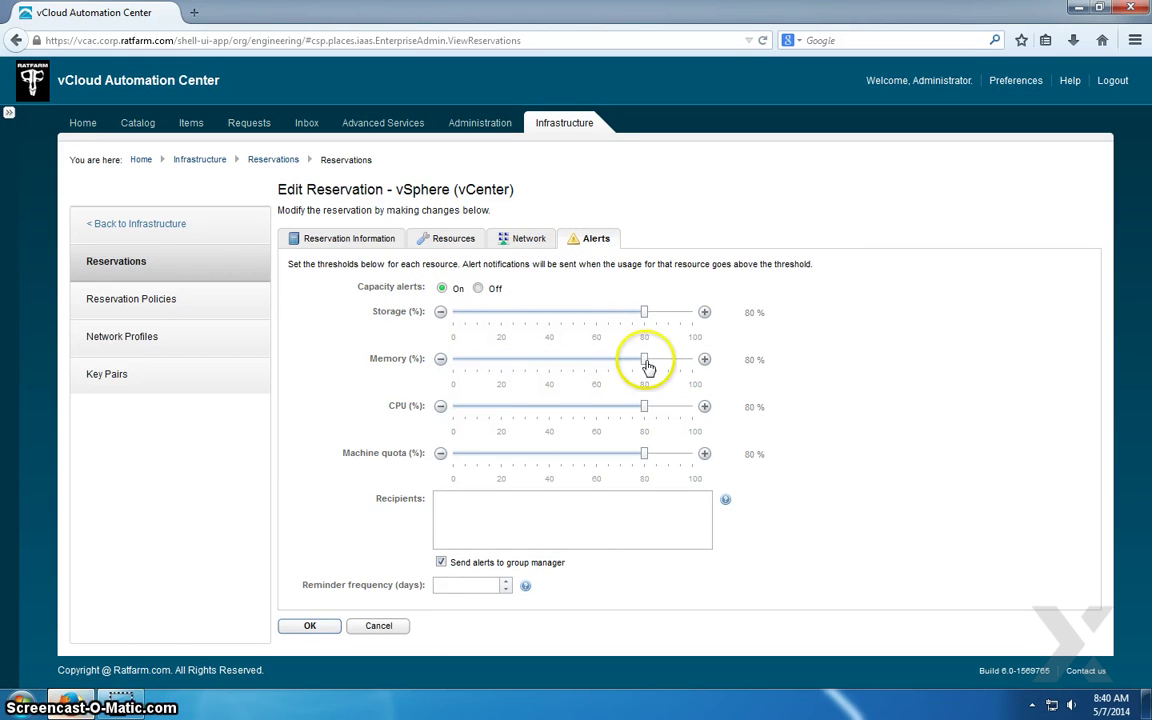
click(375, 630)
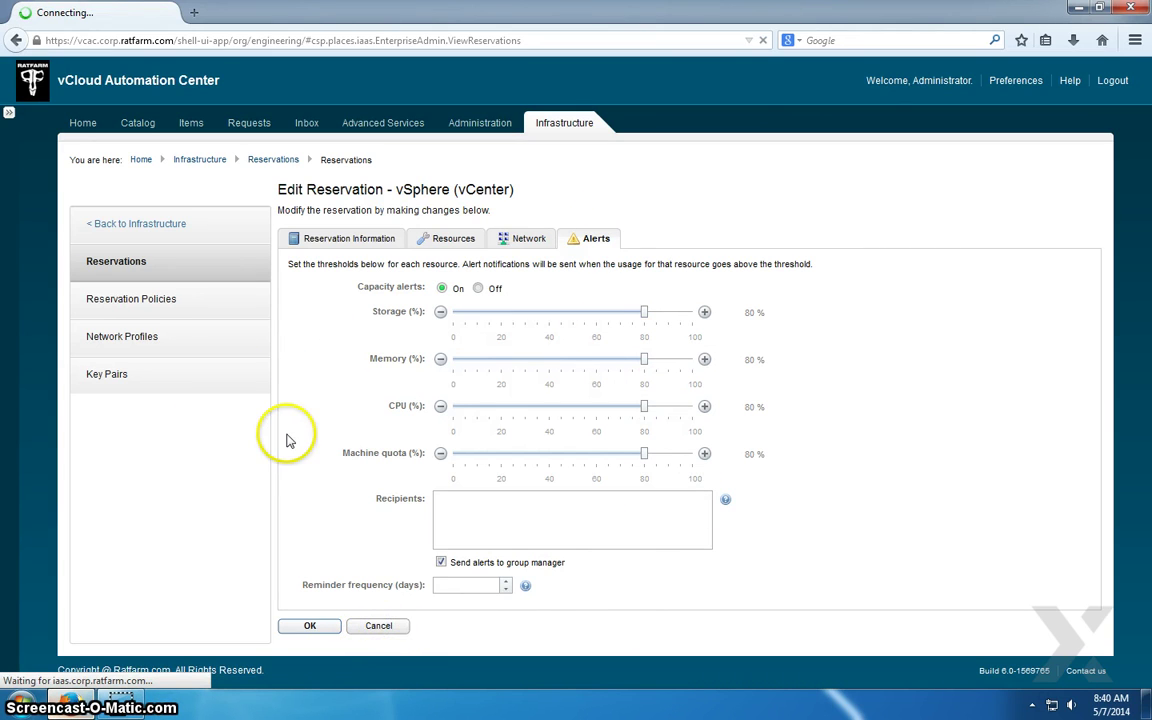